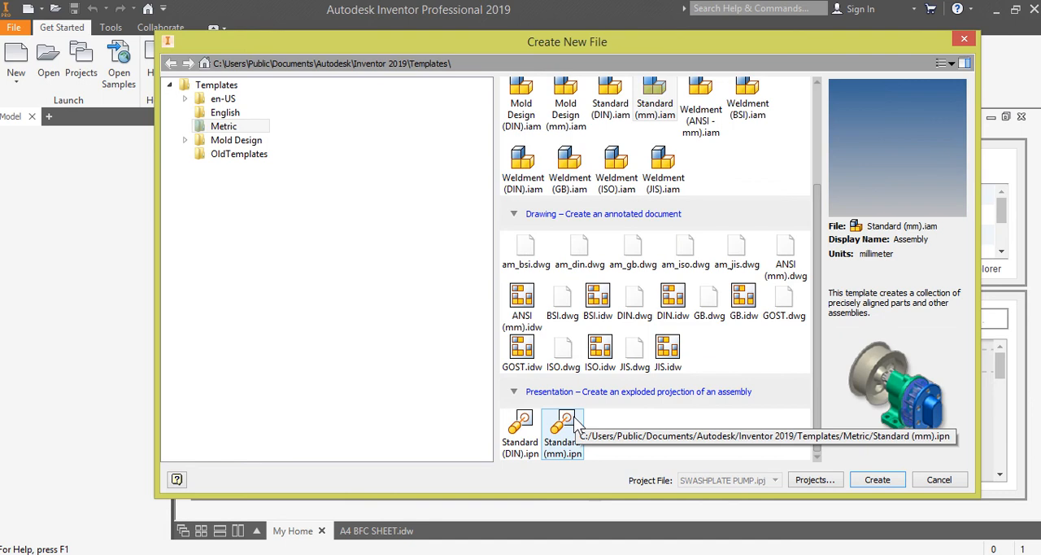
# - Create a presentation from the Standard (mm).ipn template and insert the SWASHPLATE PUMP ASSEMBLY model into it
pyautogui.doubleClick(568, 423)
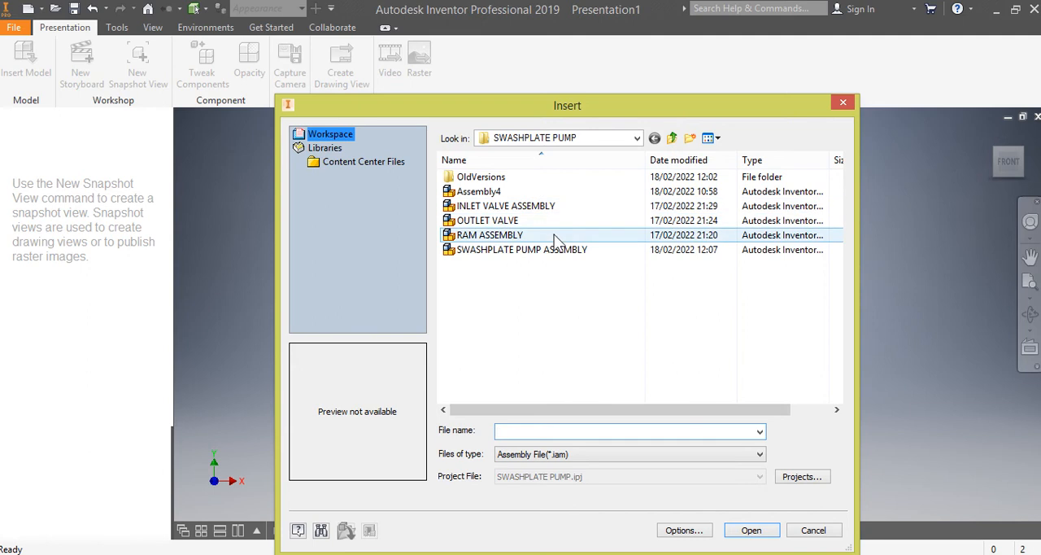
pyautogui.click(494, 254)
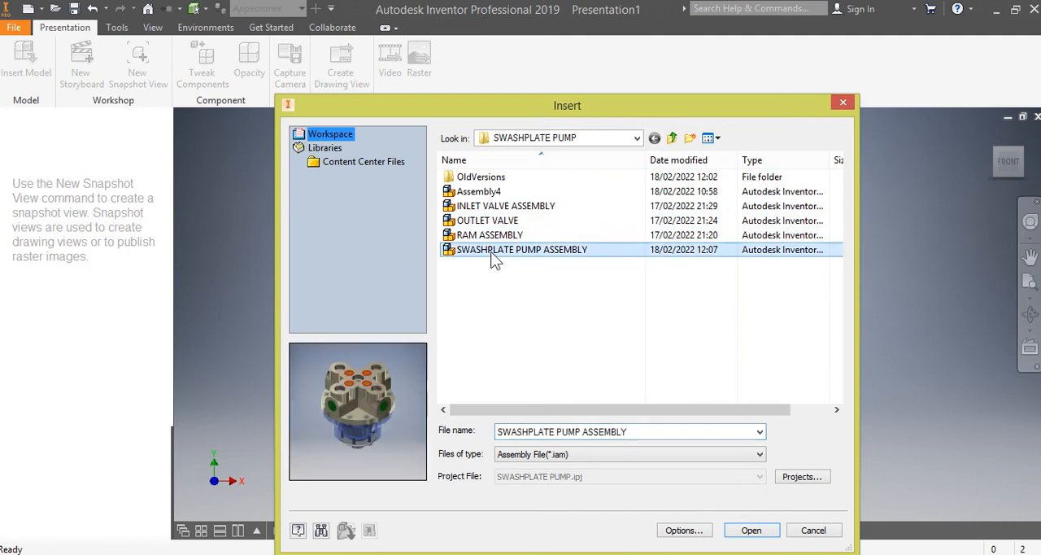
pyautogui.click(751, 530)
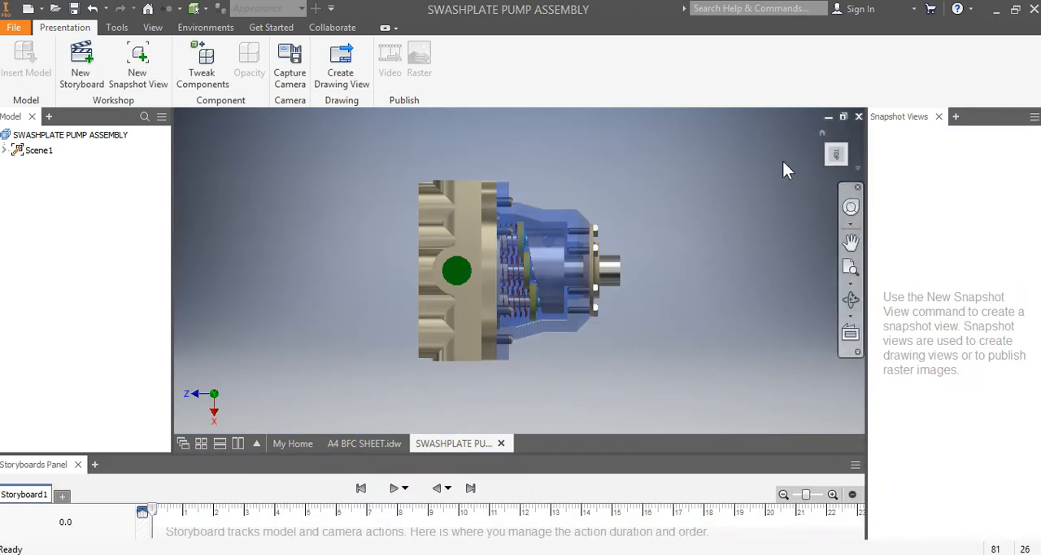
# - Tweak the six hex bolts on the shaft-end cover by about -370 mm along X, away from the pump, with no trail
pyautogui.moveTo(836, 161); pyautogui.dragTo(797, 161)
pyautogui.scroll(2, 592, 217)
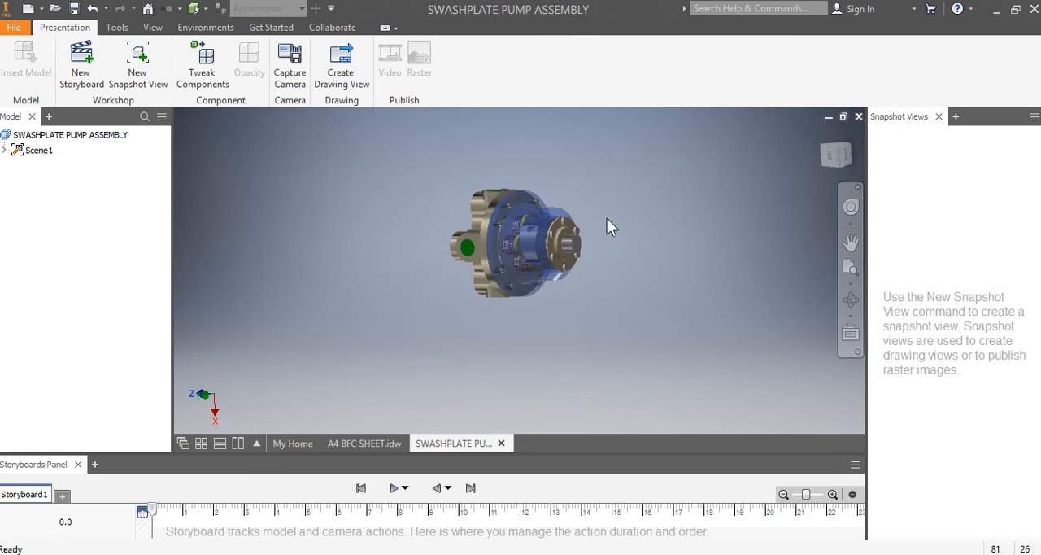
pyautogui.scroll(-5, 607, 218)
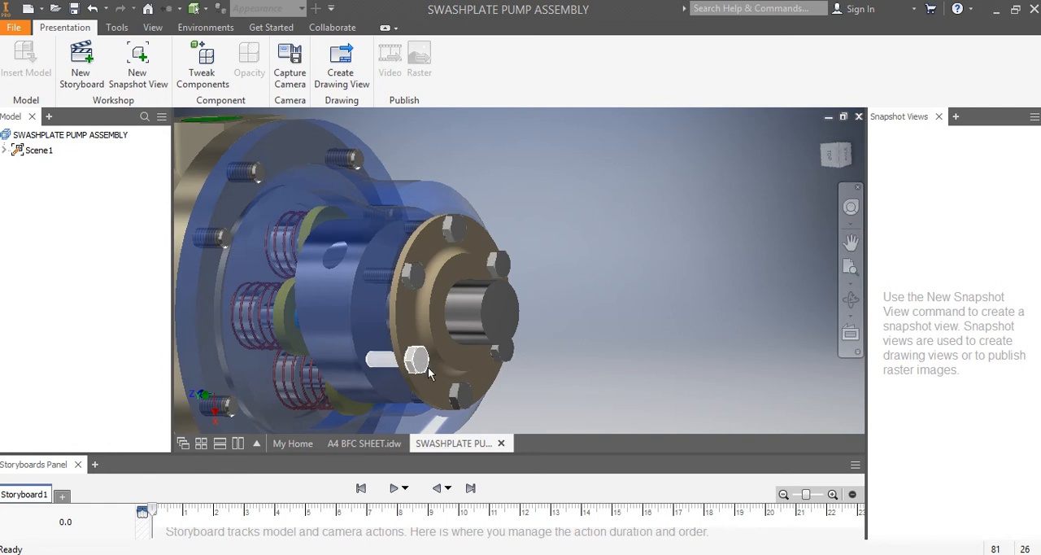
pyautogui.click(200, 65)
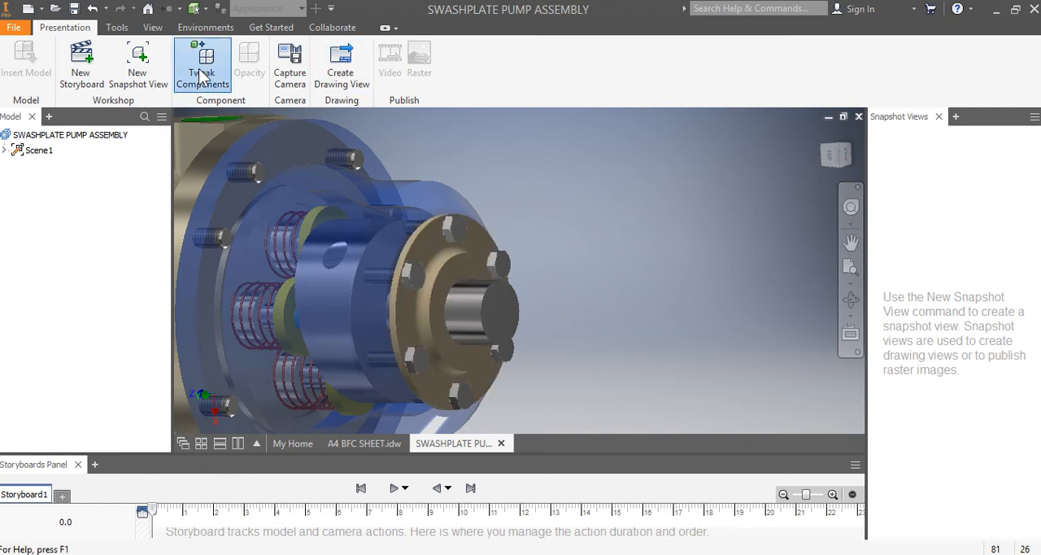
pyautogui.click(457, 232)
pyautogui.click(457, 231)
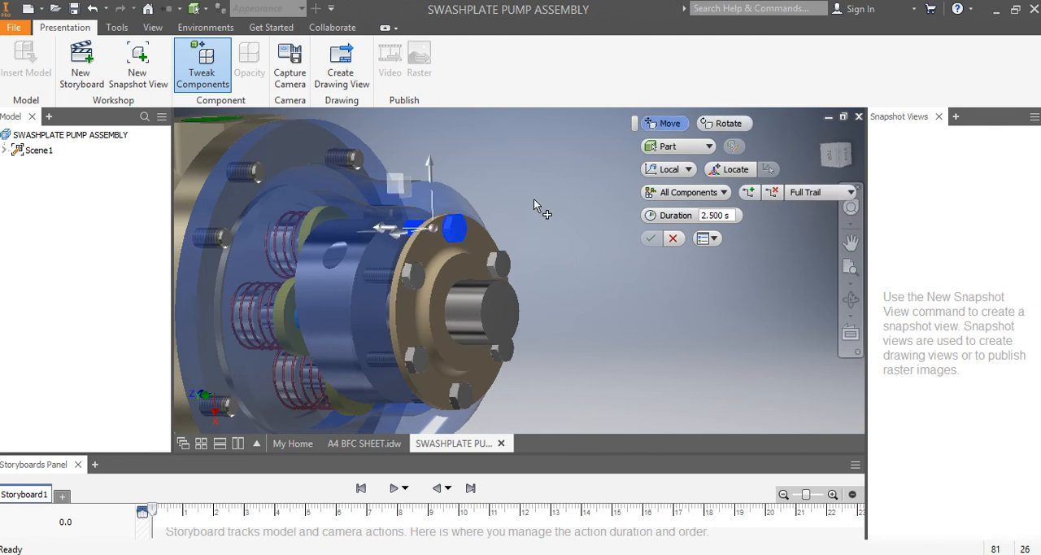
pyautogui.keyDown('ctrl'); pyautogui.click(498, 264); pyautogui.keyUp('ctrl')
pyautogui.keyDown('ctrl'); pyautogui.click(504, 353); pyautogui.keyUp('ctrl')
pyautogui.keyDown('ctrl'); pyautogui.click(460, 396); pyautogui.keyUp('ctrl')
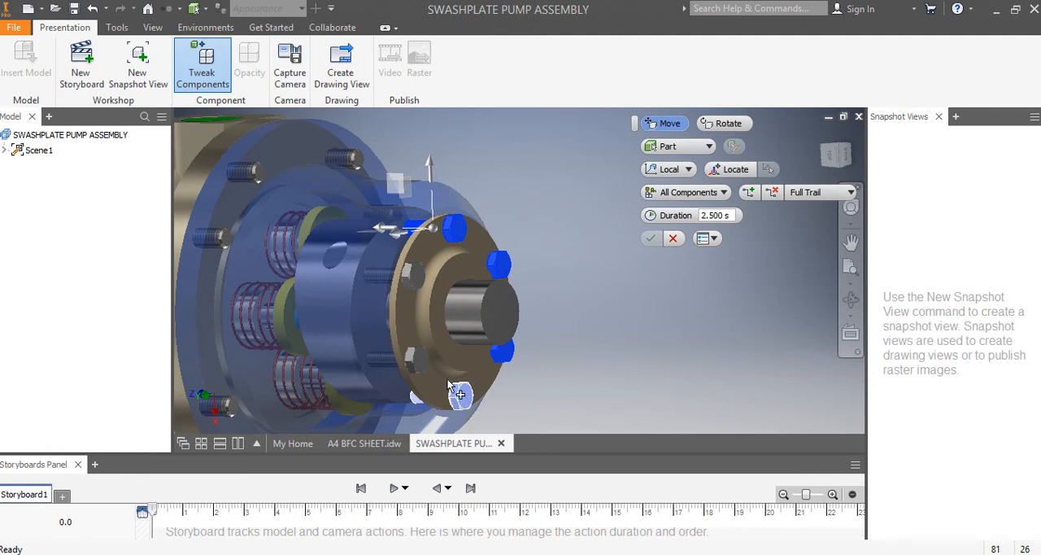
pyautogui.keyDown('ctrl'); pyautogui.click(421, 362); pyautogui.keyUp('ctrl')
pyautogui.keyDown('ctrl'); pyautogui.click(412, 275); pyautogui.keyUp('ctrl')
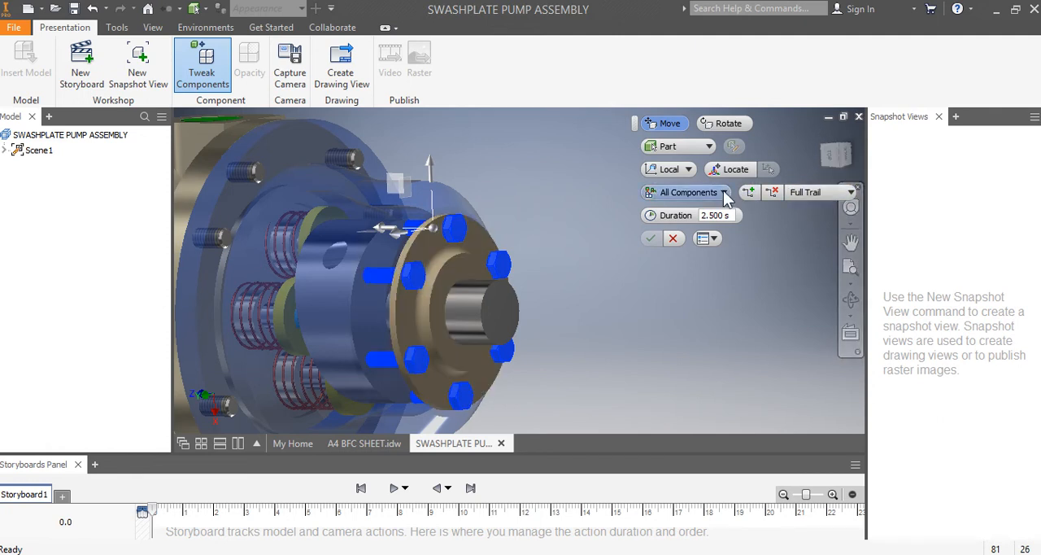
pyautogui.click(830, 154)
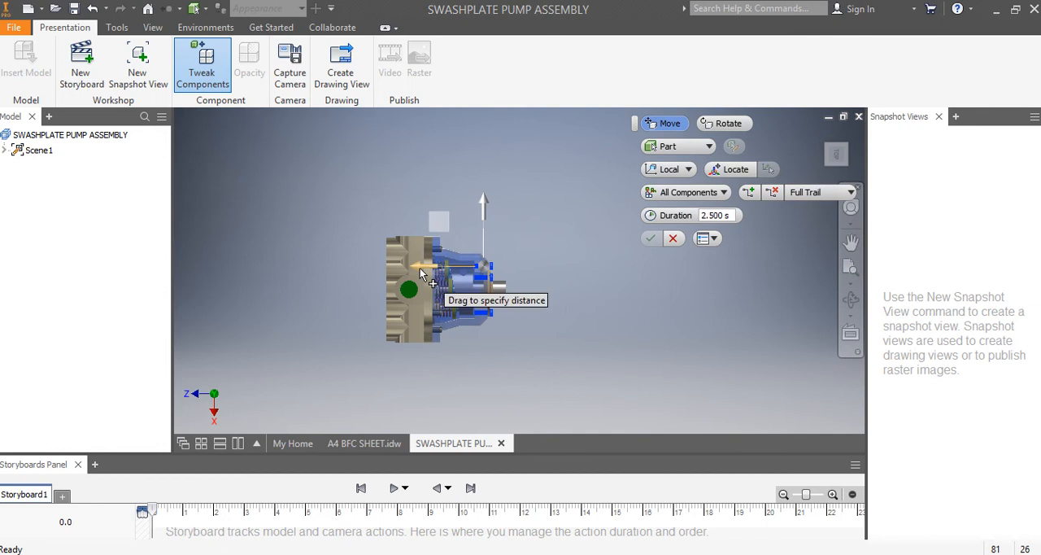
pyautogui.moveTo(420, 268); pyautogui.dragTo(689, 272)
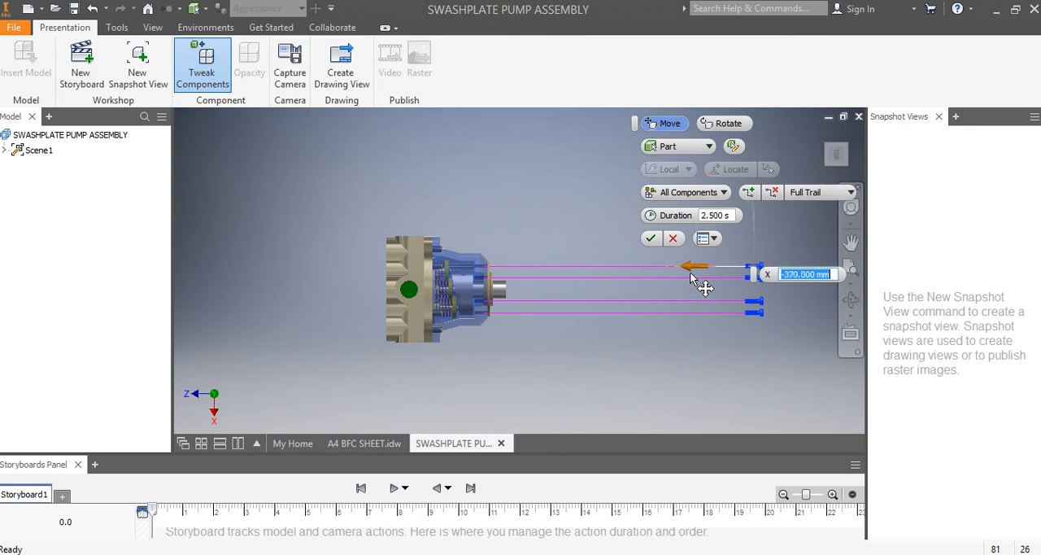
pyautogui.click(693, 193)
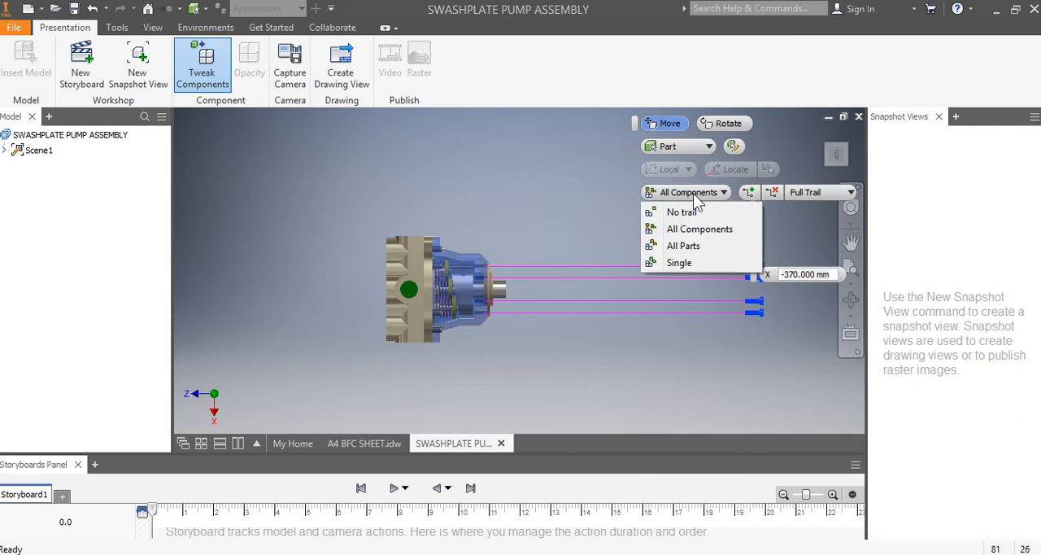
pyautogui.click(692, 211)
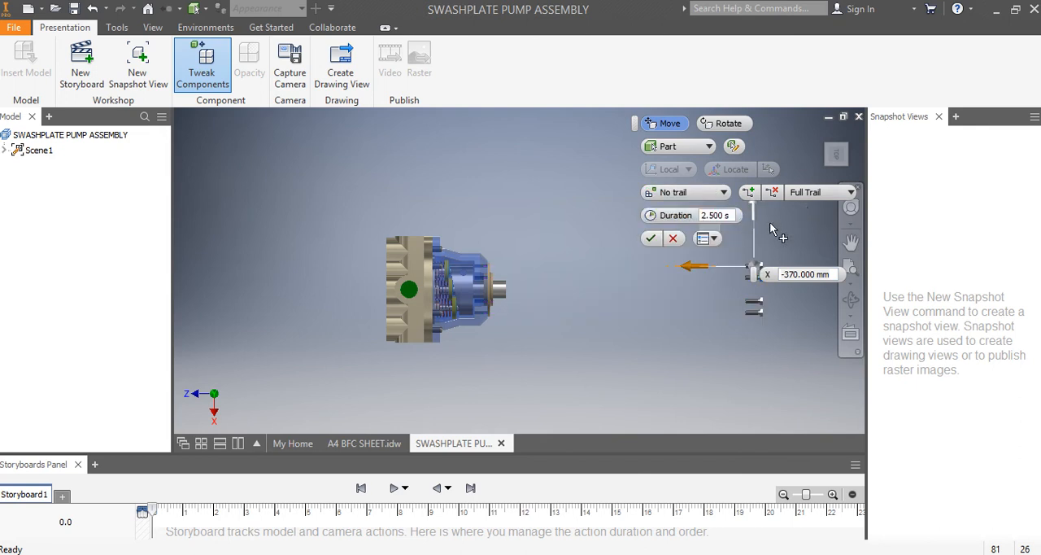
# - Tweak the eight flange screws around the valve block by -150 mm along X, out past the block's face
pyautogui.click(829, 146)
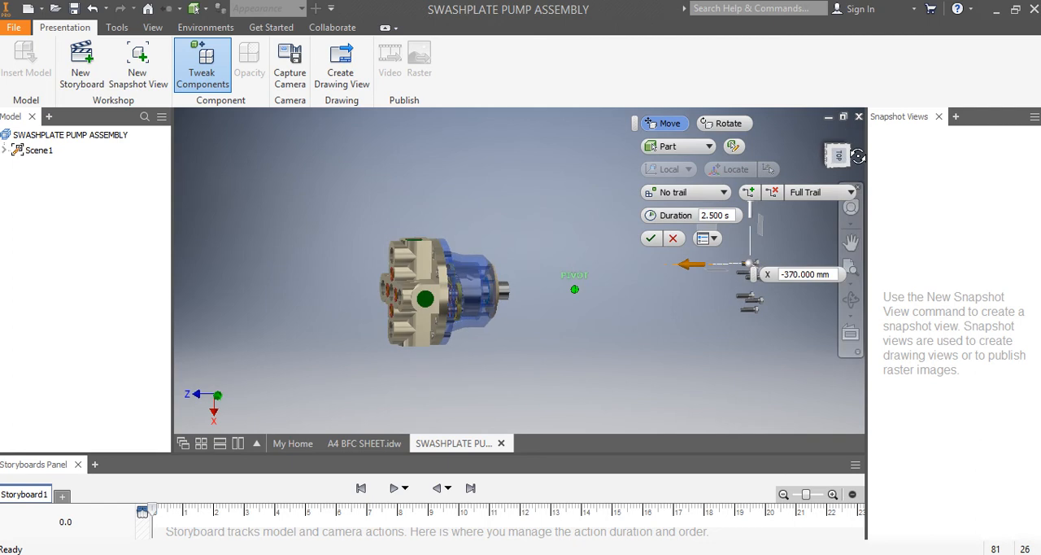
pyautogui.scroll(-5, 394, 265)
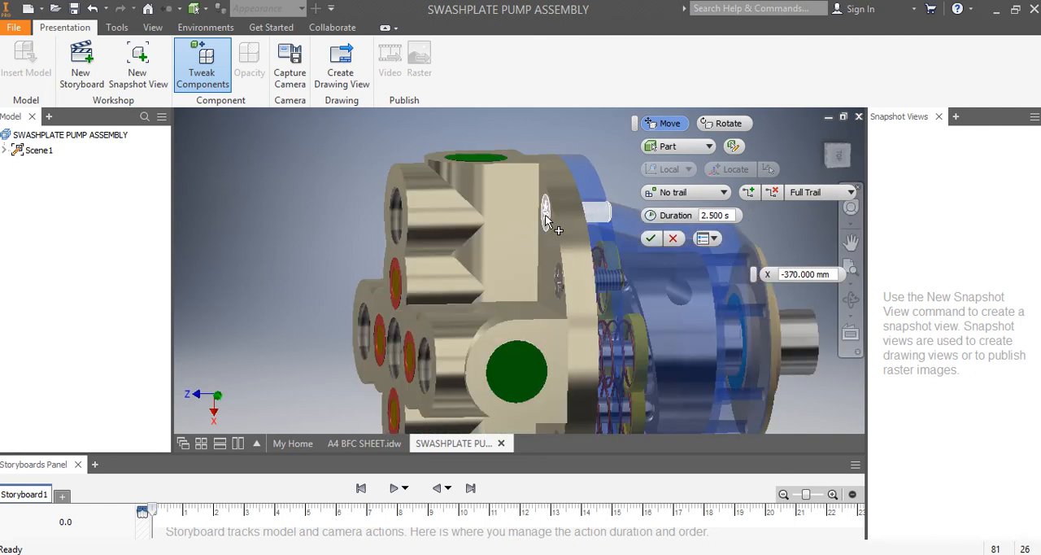
pyautogui.click(545, 221)
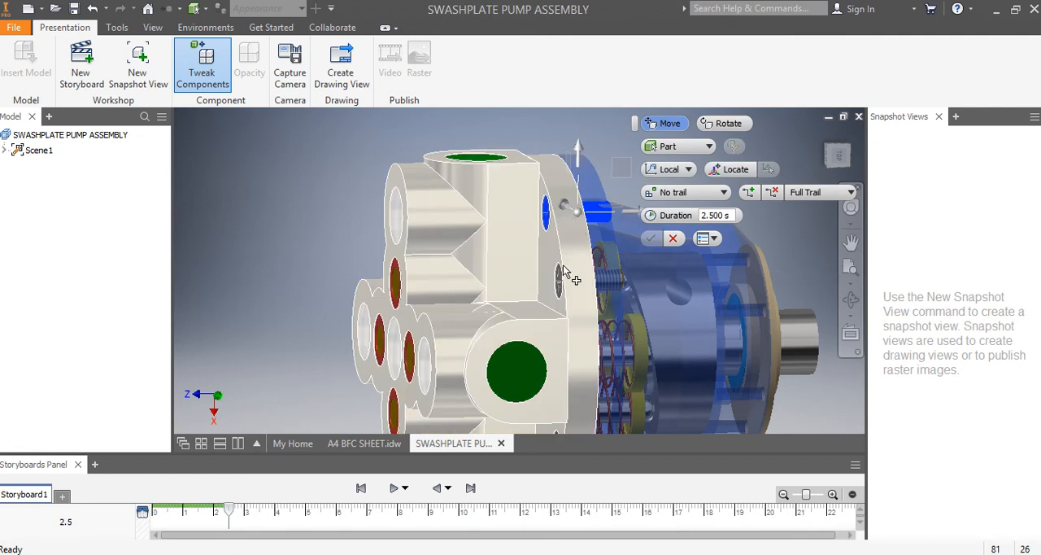
pyautogui.click(826, 156)
pyautogui.scroll(4, 338, 207)
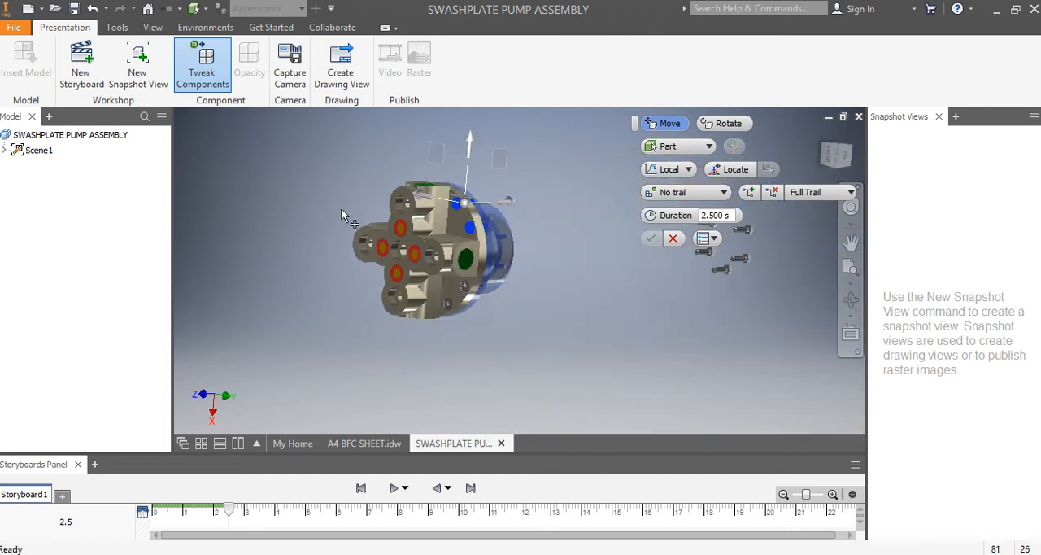
pyautogui.scroll(-5, 436, 275)
pyautogui.keyDown('ctrl'); pyautogui.click(559, 327); pyautogui.keyUp('ctrl')
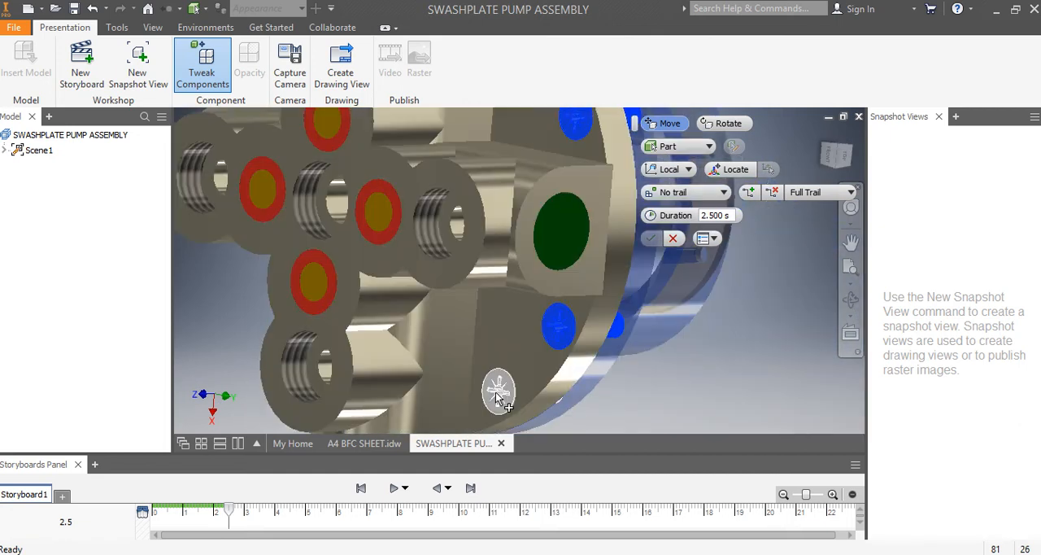
pyautogui.keyDown('ctrl'); pyautogui.click(498, 392); pyautogui.keyUp('ctrl')
pyautogui.scroll(5, 726, 379)
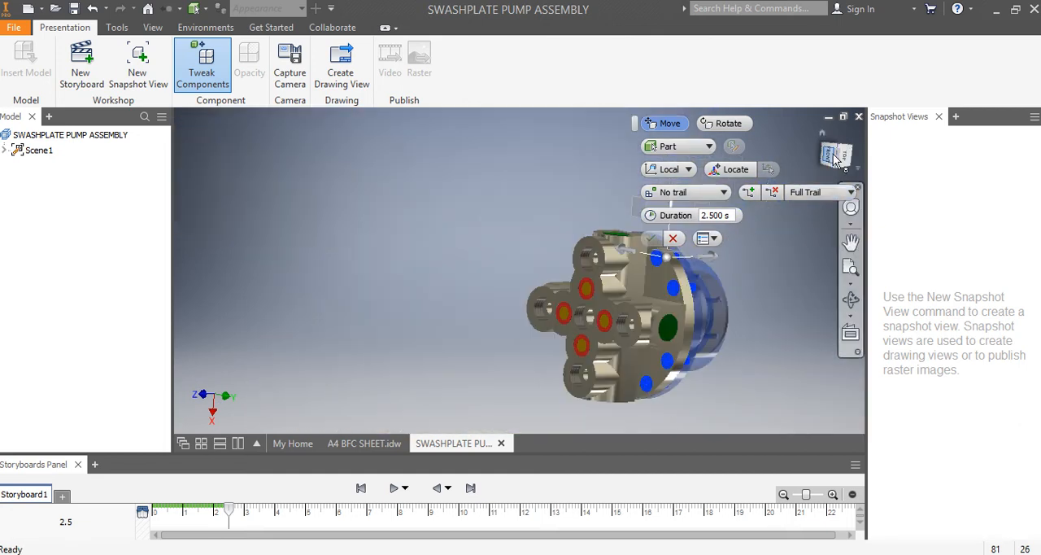
pyautogui.moveTo(838, 156); pyautogui.dragTo(854, 171)
pyautogui.scroll(-5, 663, 302)
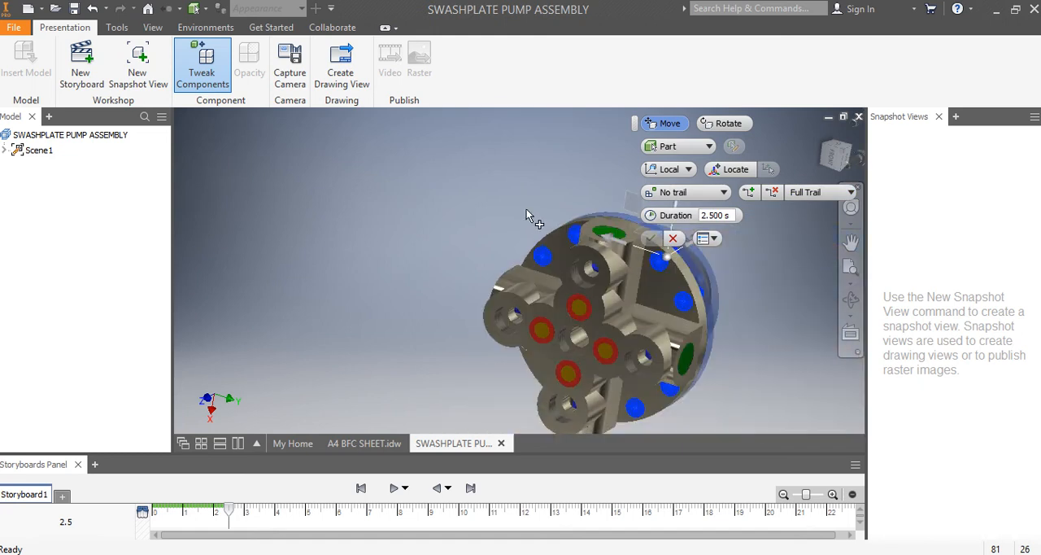
pyautogui.scroll(5, 526, 209)
pyautogui.click(836, 159)
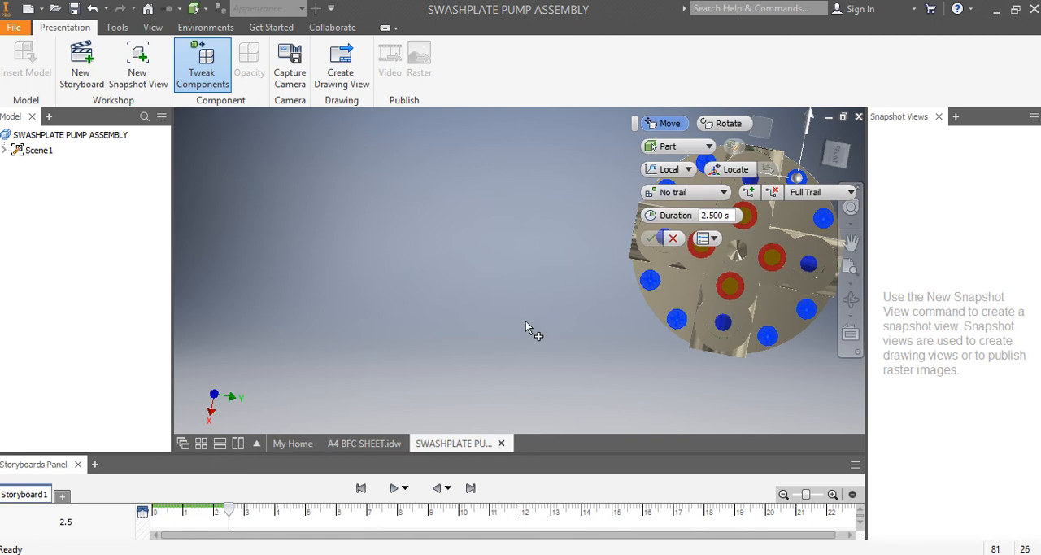
pyautogui.click(853, 165)
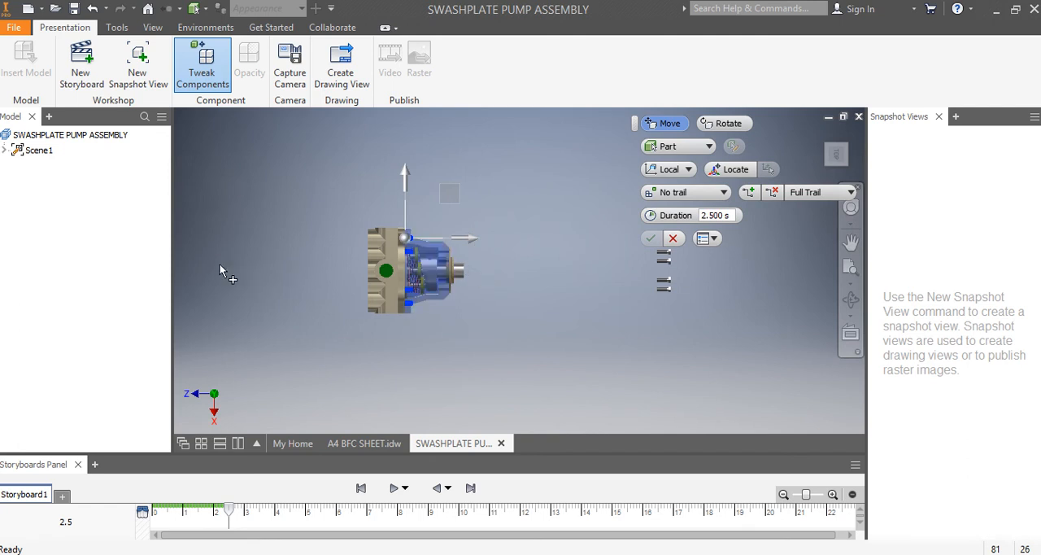
pyautogui.scroll(-2, 273, 259)
pyautogui.scroll(4, 269, 260)
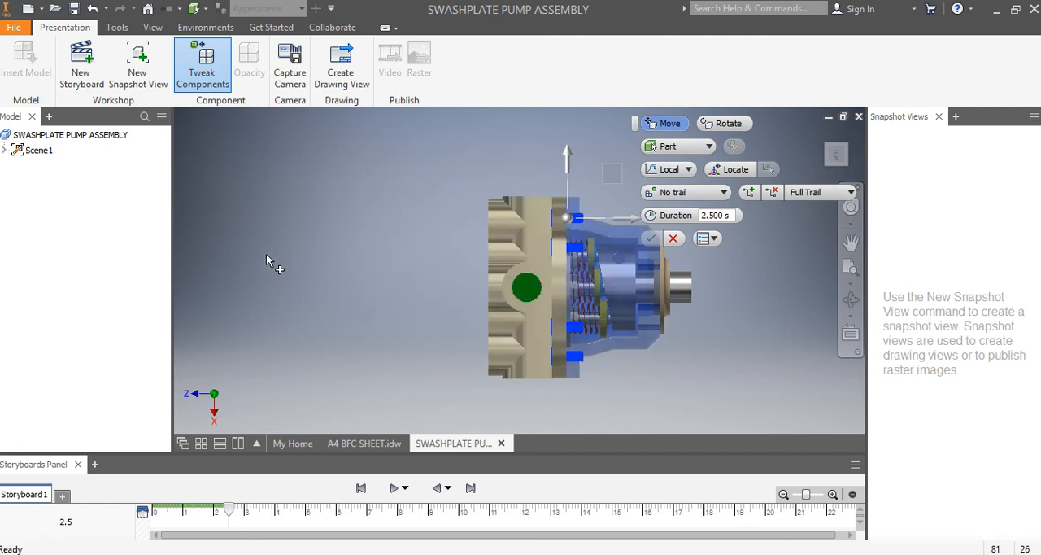
pyautogui.scroll(-1, 267, 260)
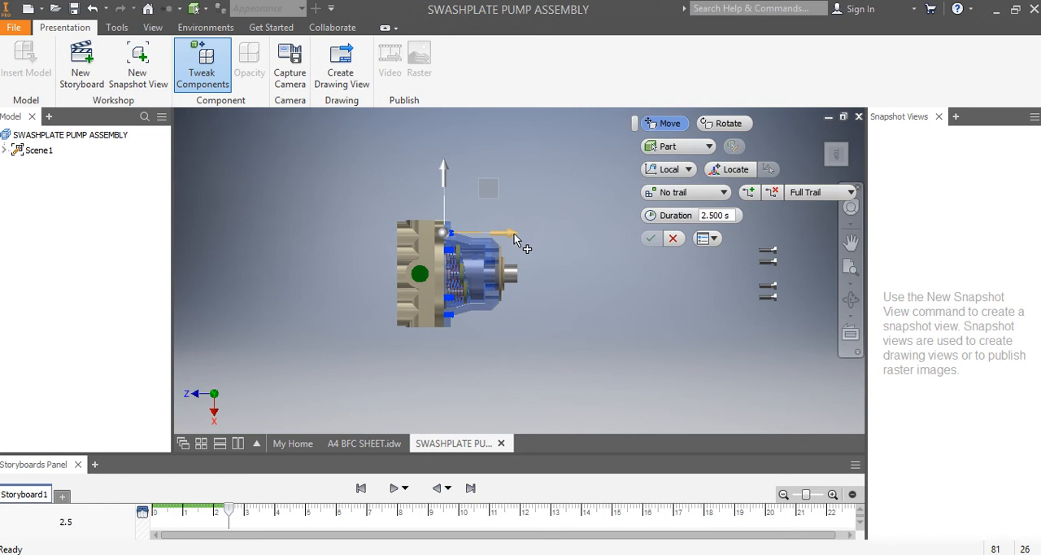
pyautogui.moveTo(513, 235); pyautogui.dragTo(405, 232)
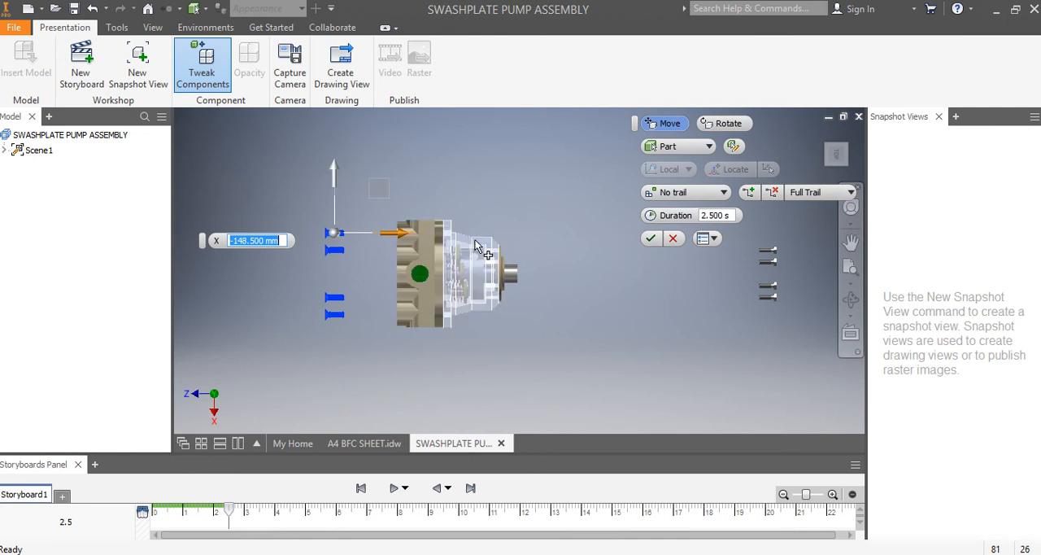
pyautogui.write('-150')
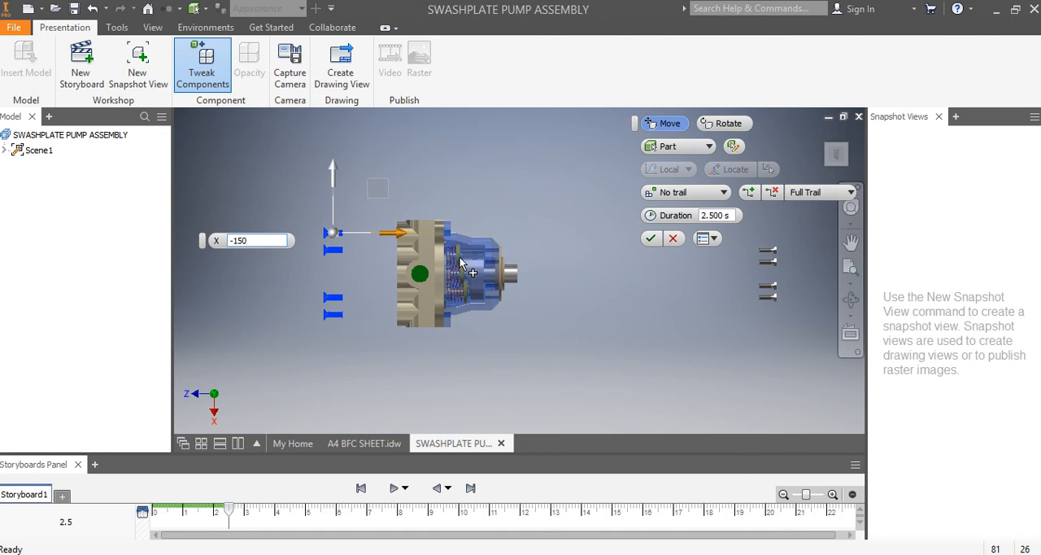
pyautogui.click(650, 239)
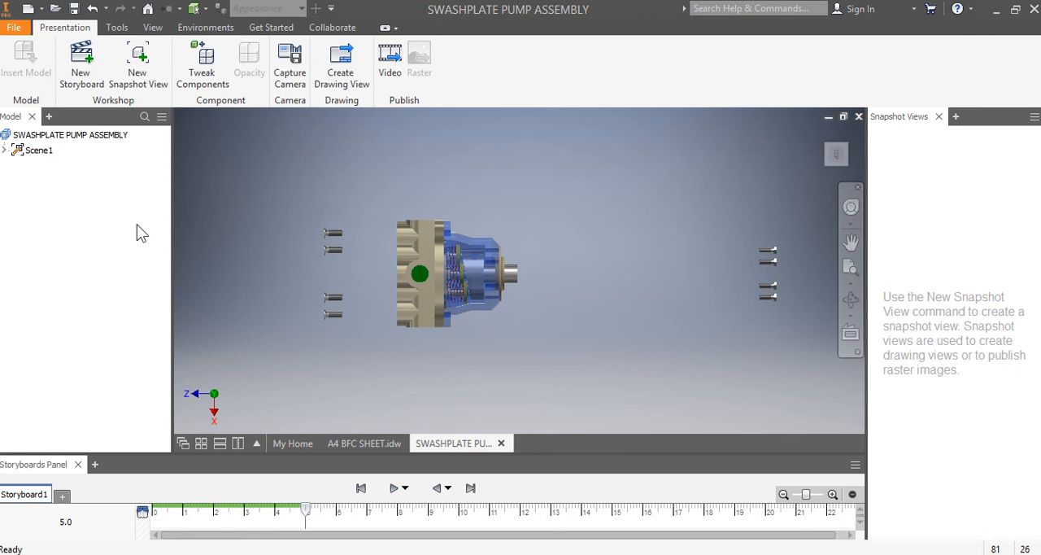
# - Tweak the round shaft-end cover 305 mm along Z, out towards the removed hex bolts
pyautogui.click(834, 155)
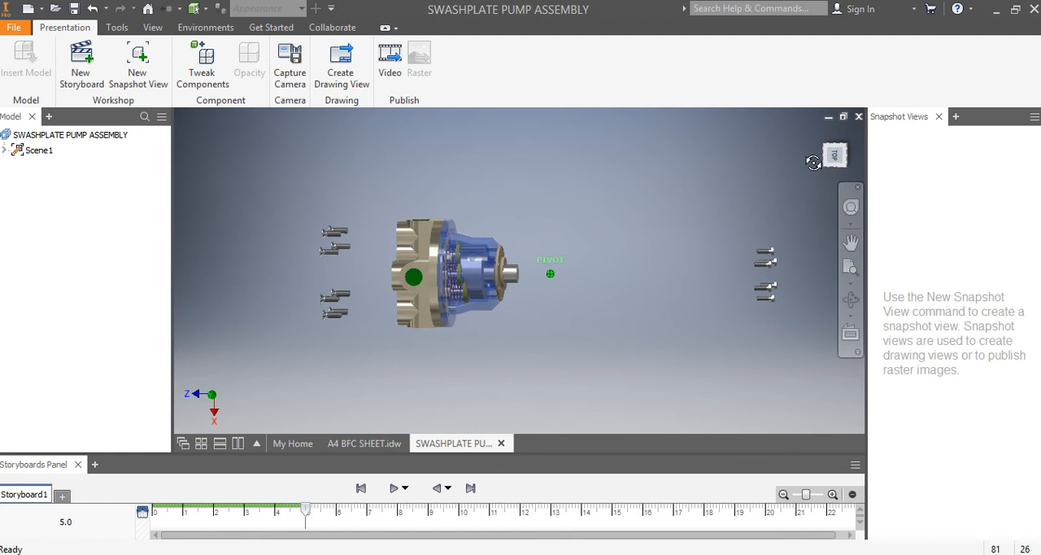
pyautogui.click(203, 65)
pyautogui.scroll(-6, 526, 285)
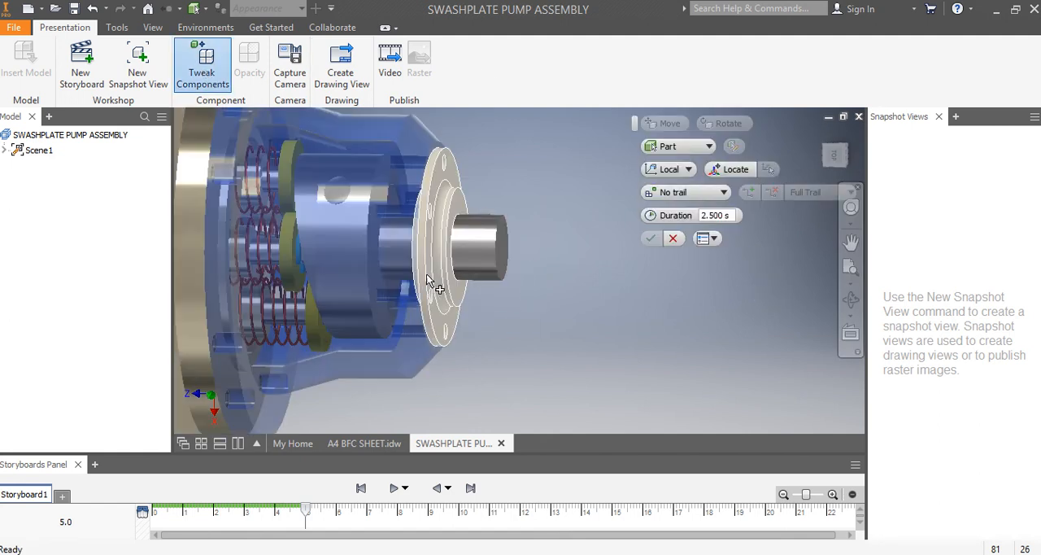
pyautogui.click(427, 281)
pyautogui.scroll(6, 483, 332)
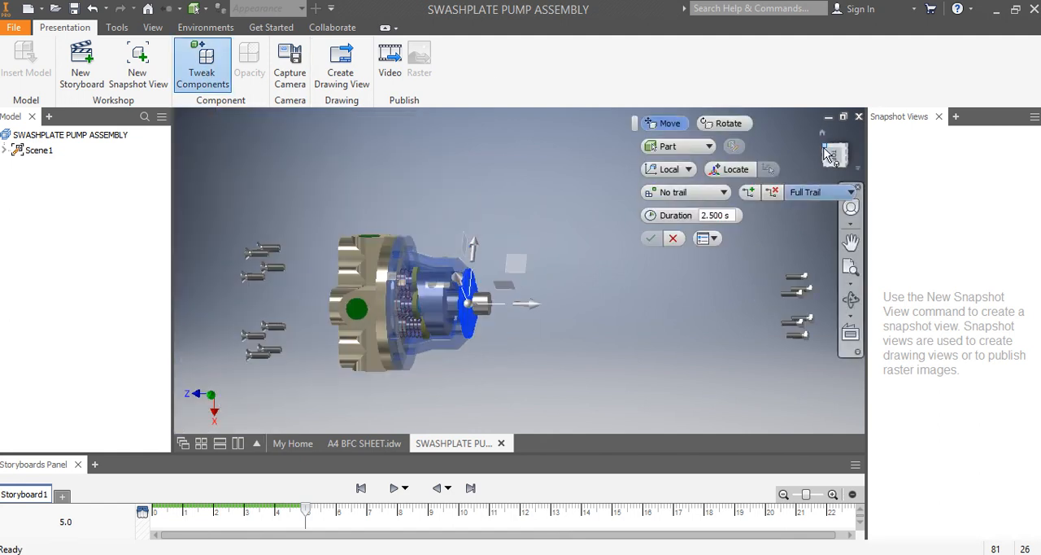
pyautogui.click(833, 156)
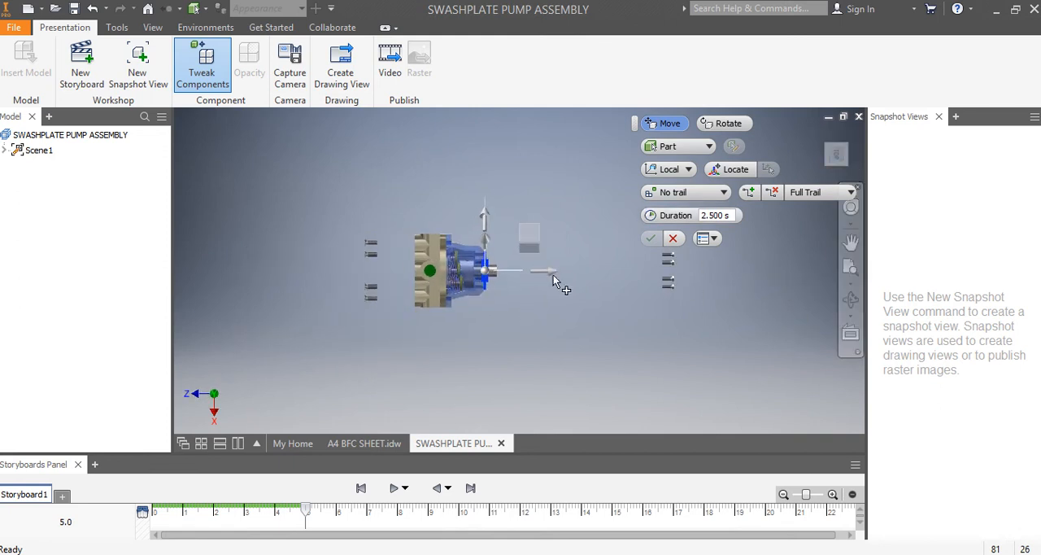
pyautogui.moveTo(552, 271); pyautogui.dragTo(707, 274)
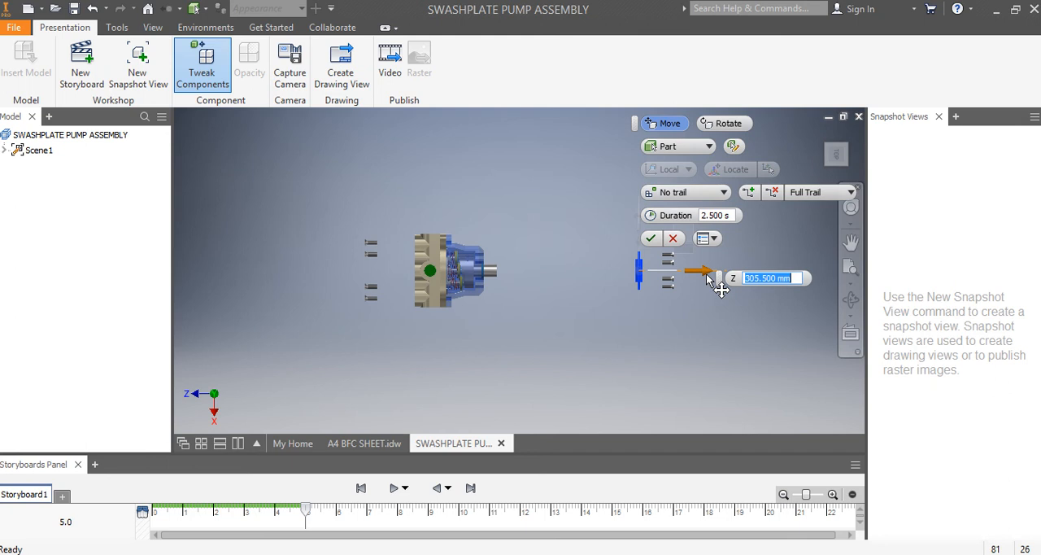
pyautogui.moveTo(706, 273); pyautogui.dragTo(705, 273)
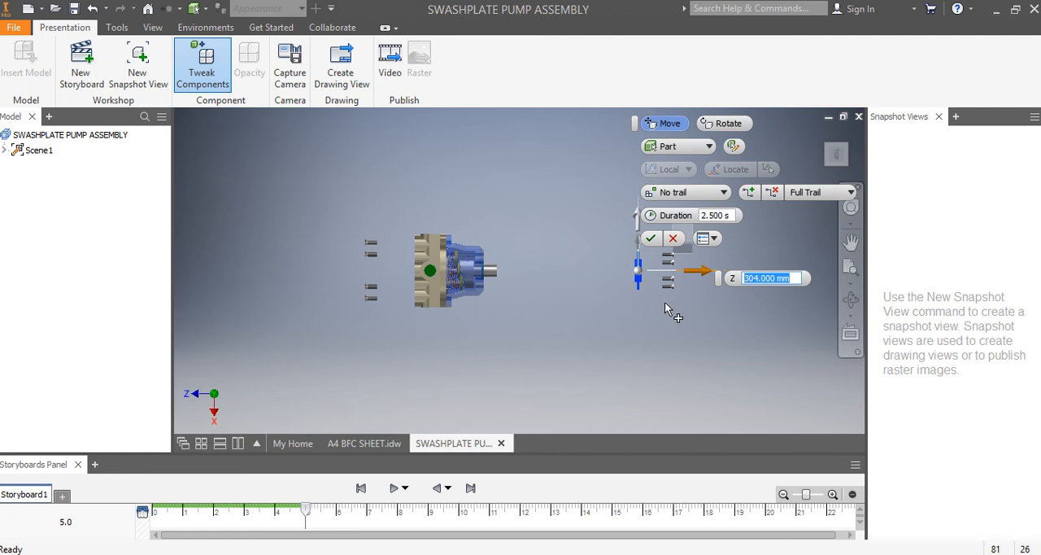
pyautogui.write('305')
pyautogui.press('Return')
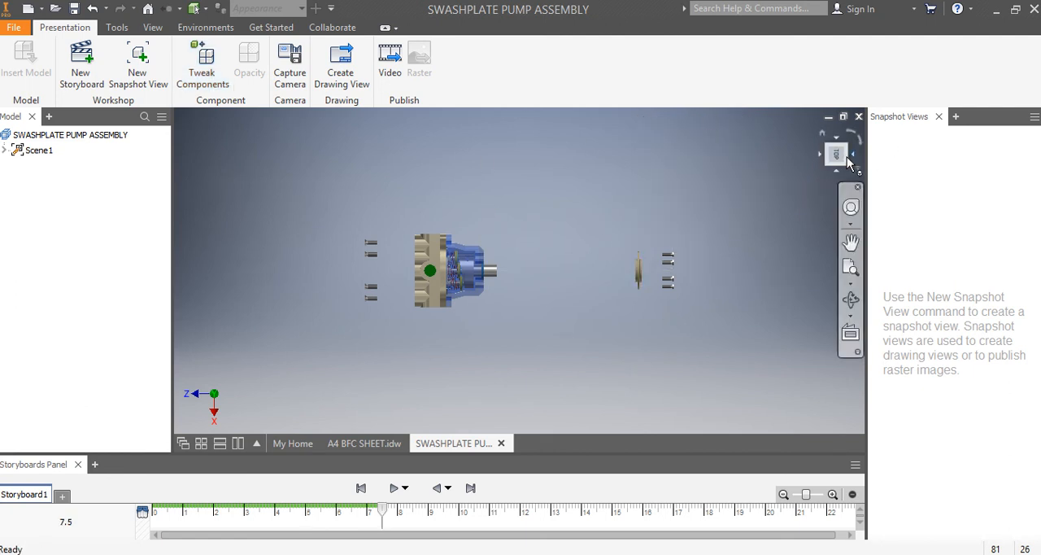
# - Tweak the teal ring seal around the shaft -270 mm along Z, out to just before the removed round cover
pyautogui.moveTo(841, 157); pyautogui.dragTo(828, 165)
pyautogui.scroll(-5, 488, 281)
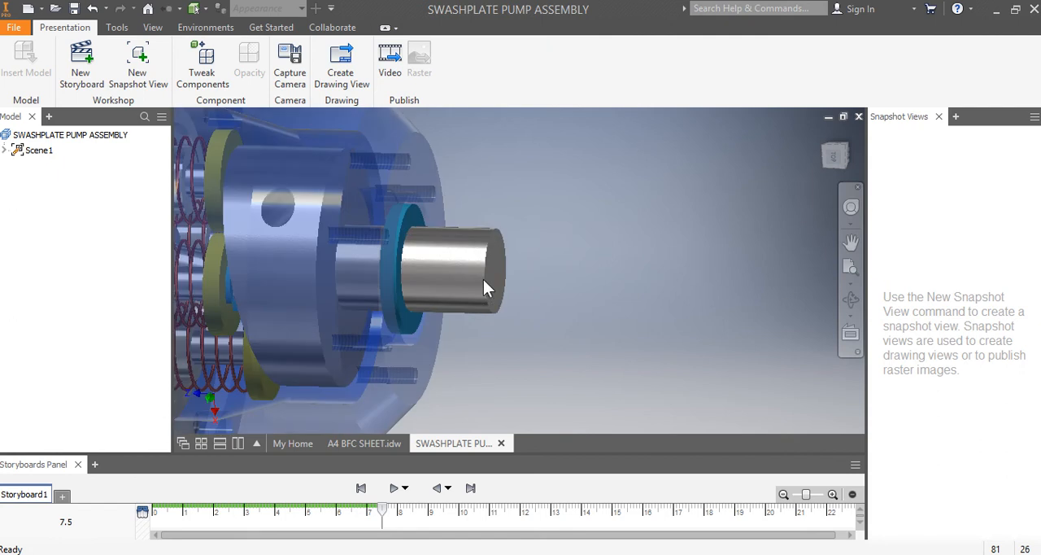
pyautogui.click(202, 77)
pyautogui.scroll(-5, 471, 267)
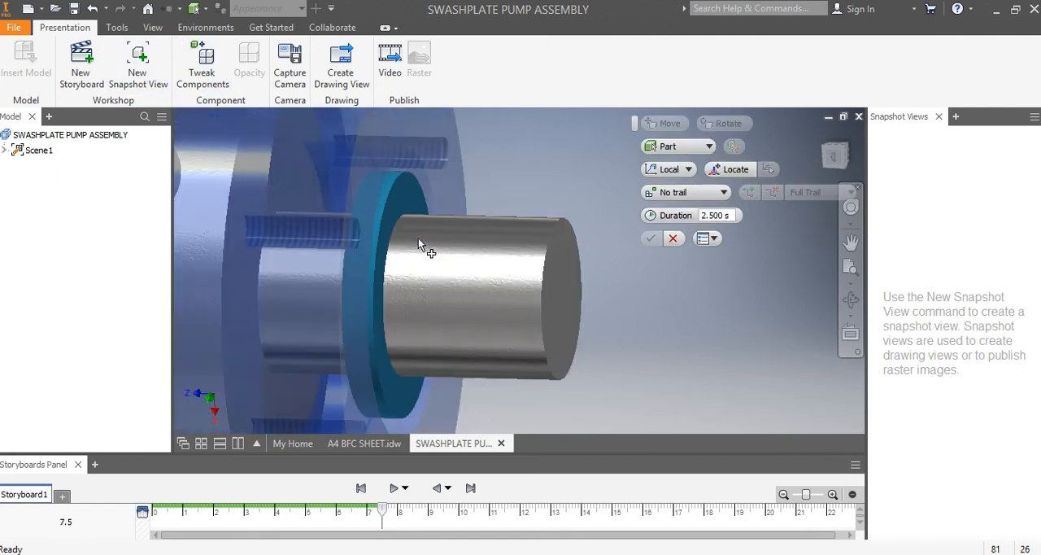
pyautogui.click(387, 205)
pyautogui.scroll(5, 388, 210)
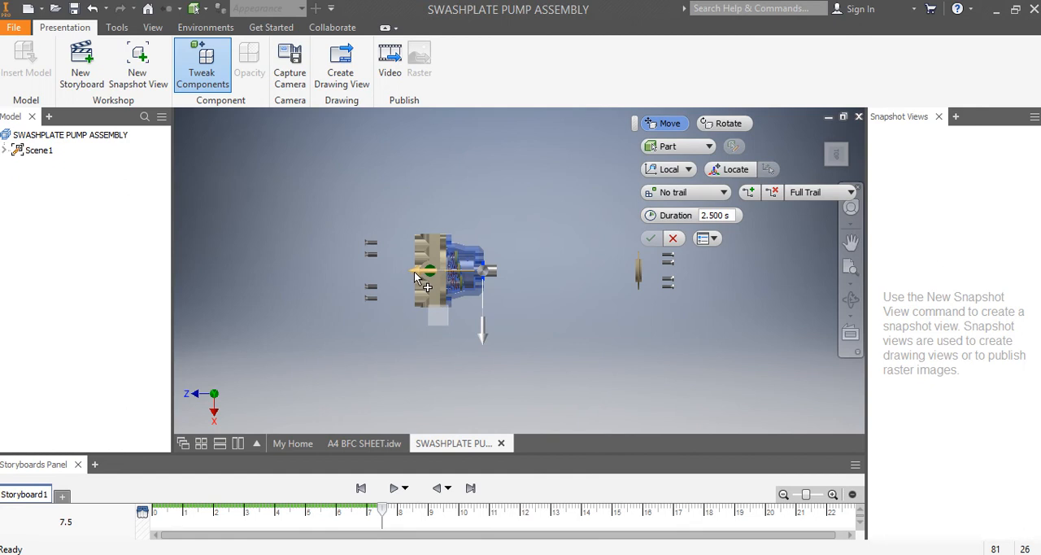
pyautogui.moveTo(414, 271); pyautogui.dragTo(530, 285)
pyautogui.moveTo(555, 285); pyautogui.dragTo(552, 285)
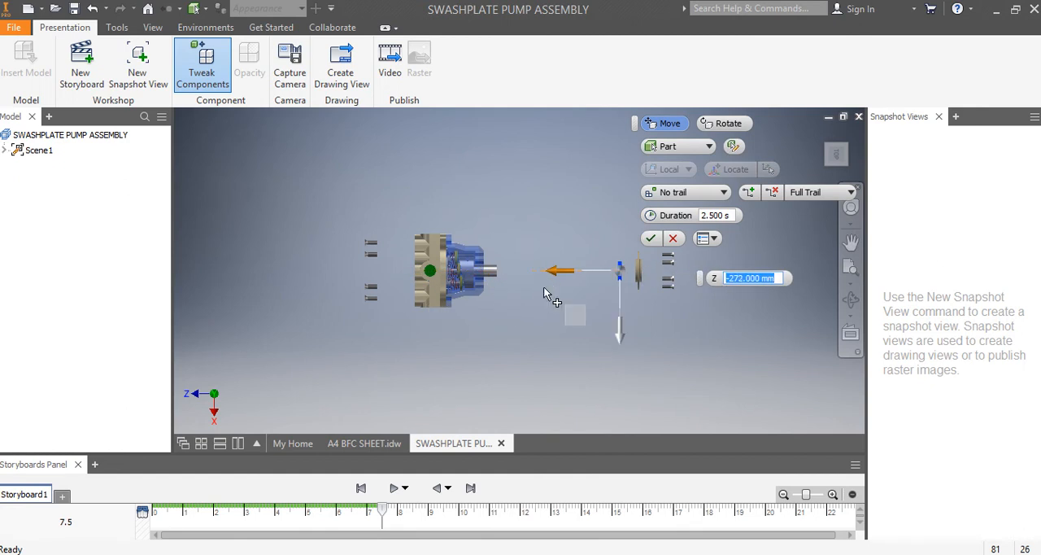
pyautogui.write('-270')
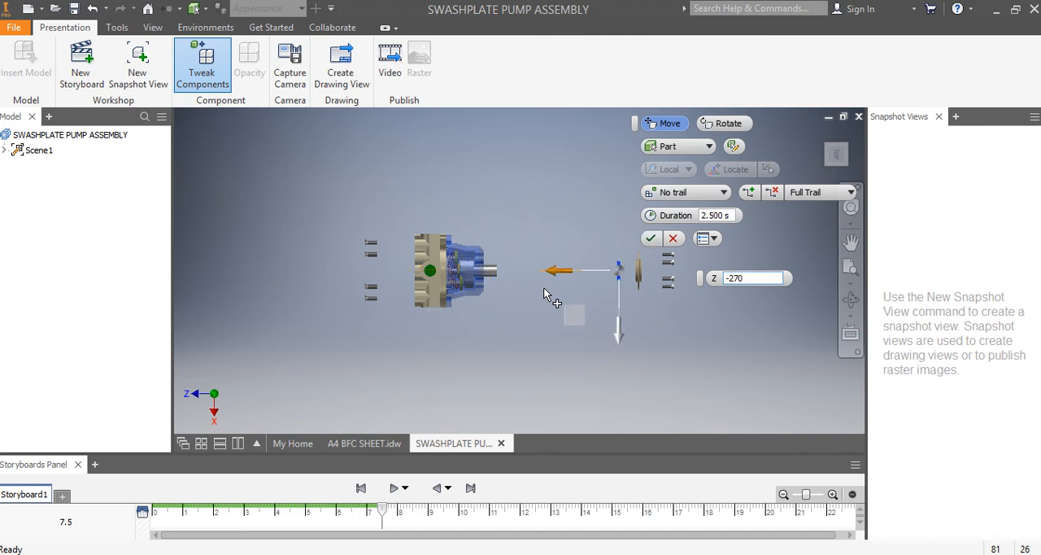
pyautogui.click(651, 238)
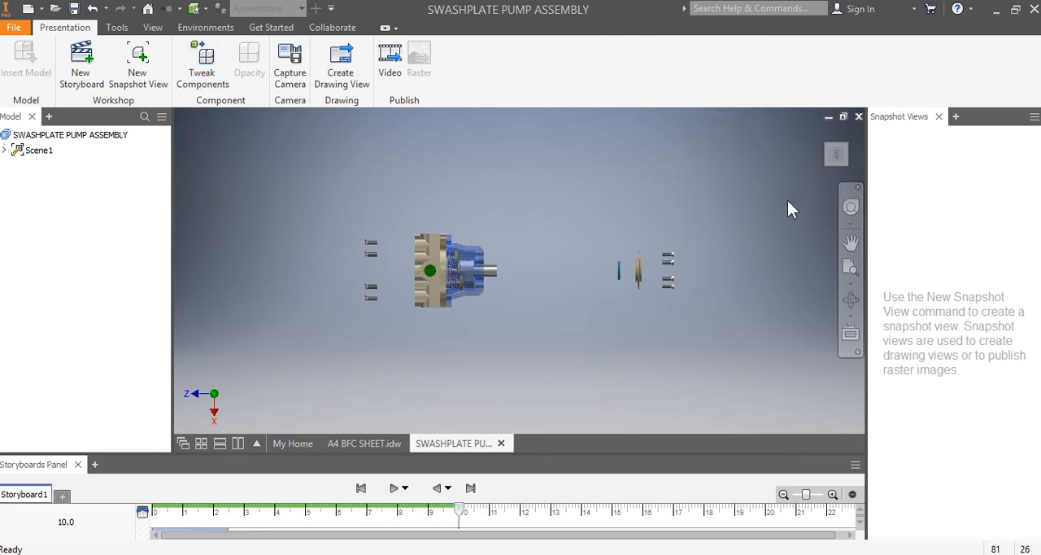
# - Tweak the transparent blue housing 225 mm along X, away from the valve block towards the removed ring seal
pyautogui.scroll(3, 481, 293)
pyautogui.scroll(-1, 434, 268)
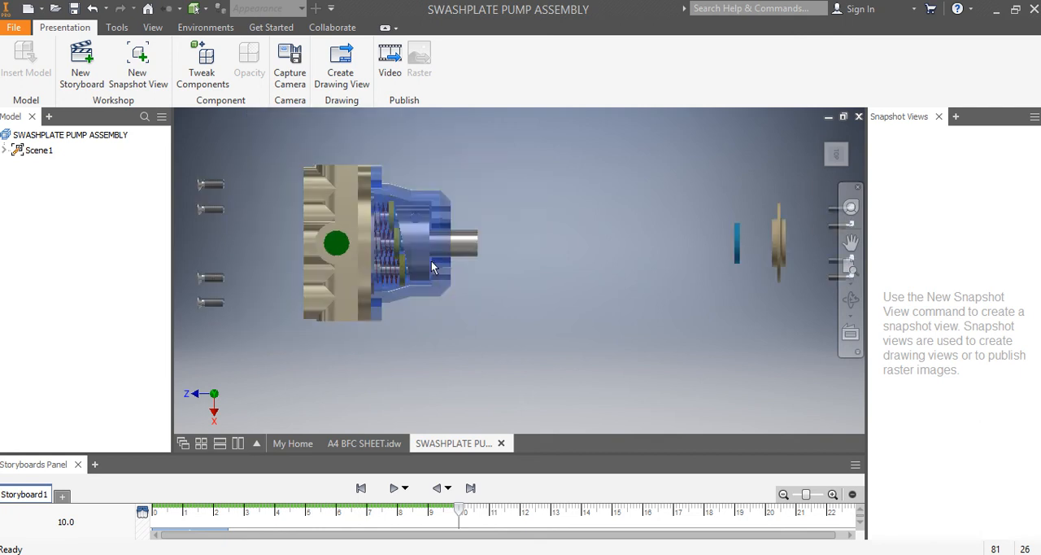
pyautogui.click(203, 75)
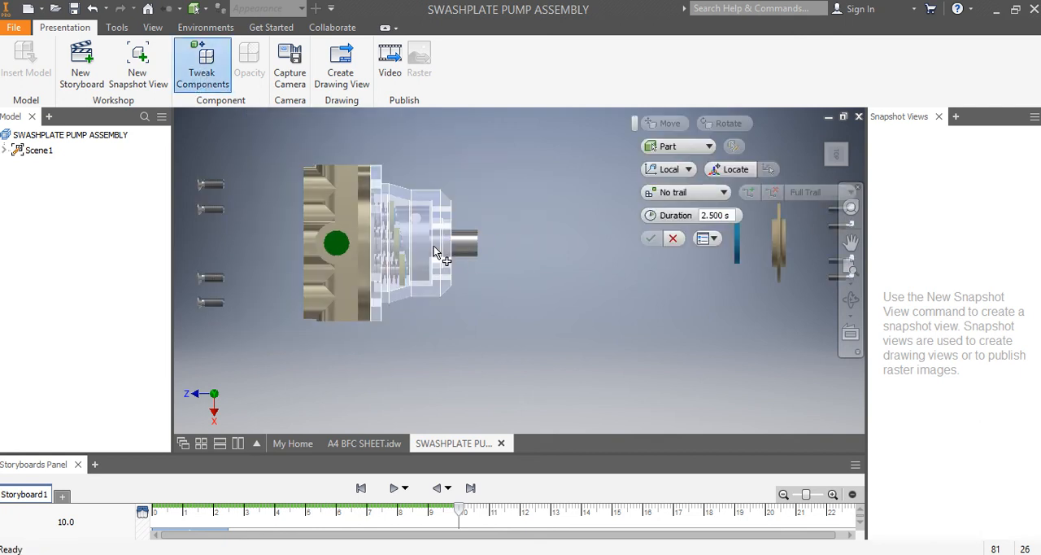
pyautogui.click(433, 246)
pyautogui.scroll(-2, 488, 334)
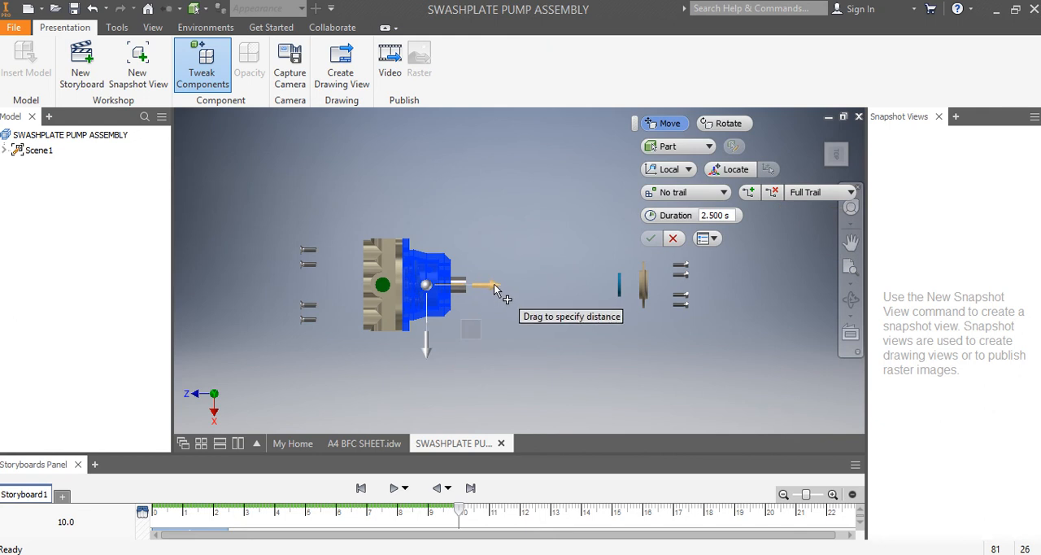
pyautogui.moveTo(515, 285); pyautogui.dragTo(632, 297)
pyautogui.write('2')
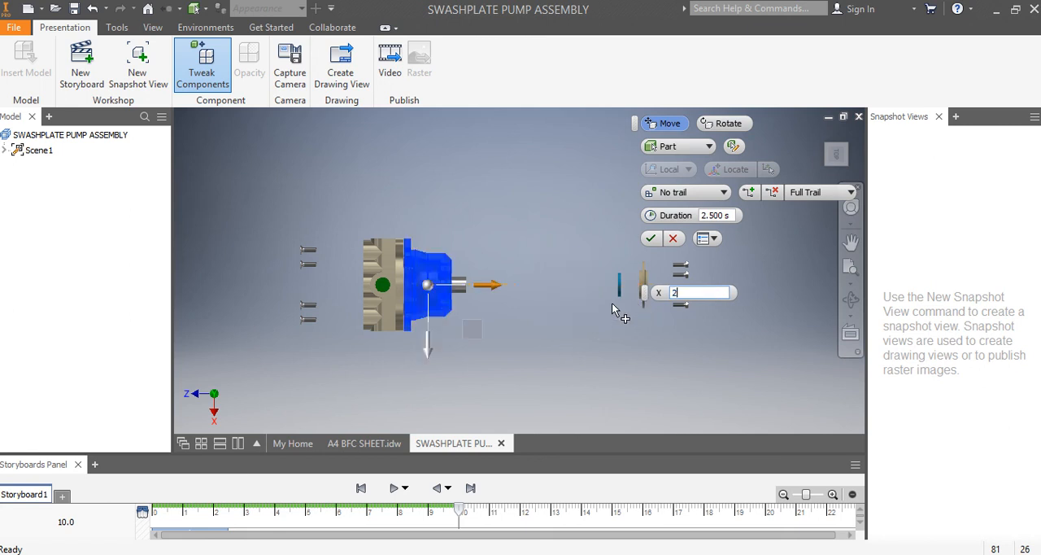
pyautogui.write('15')
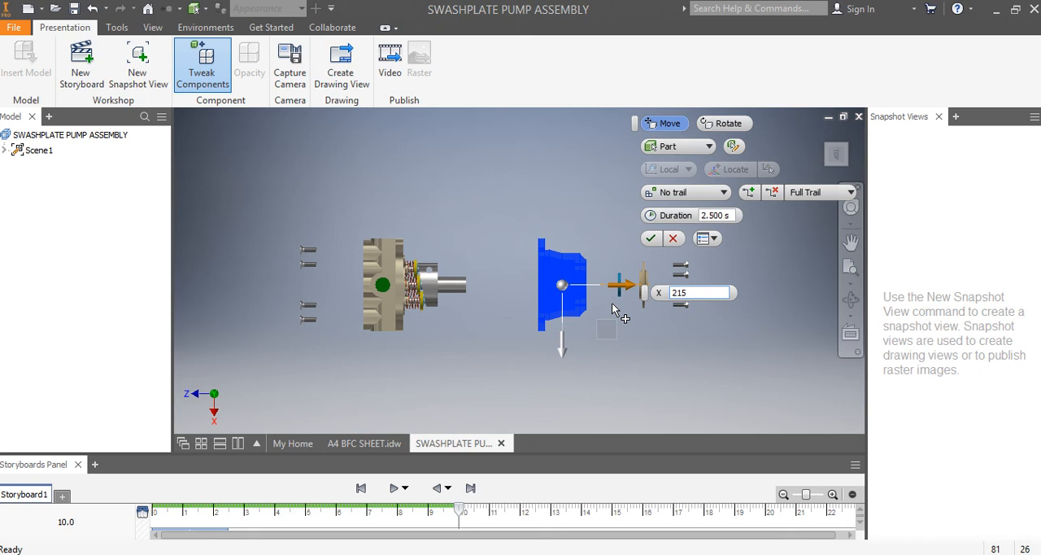
pyautogui.press('BackSpace')
pyautogui.press('BackSpace')
pyautogui.write('20')
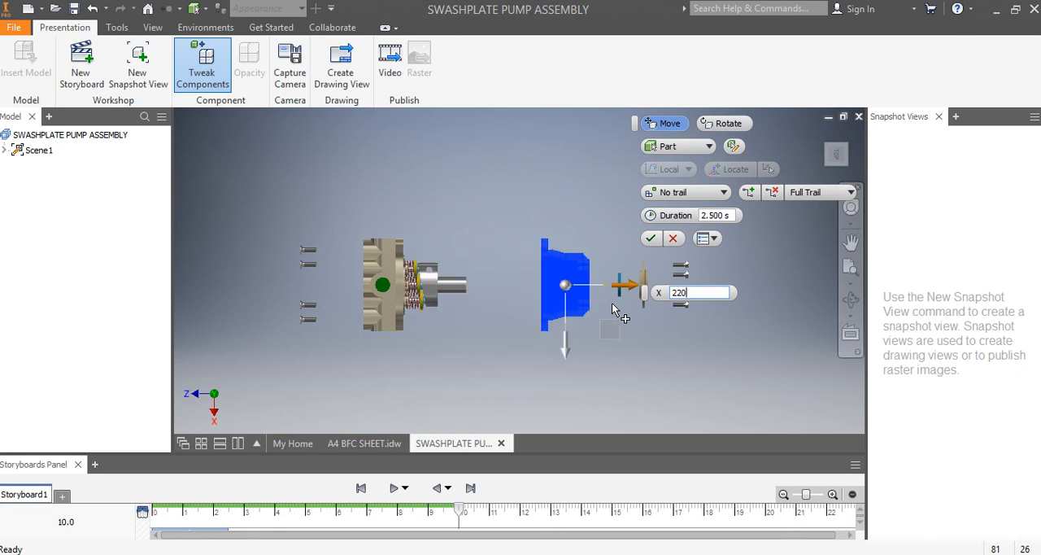
pyautogui.press('BackSpace')
pyautogui.write('5')
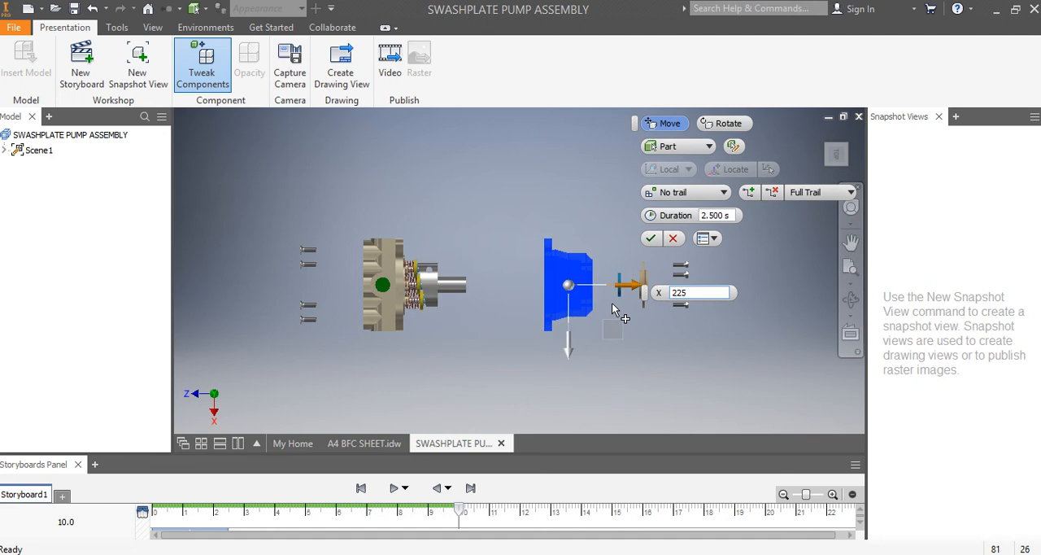
pyautogui.click(651, 237)
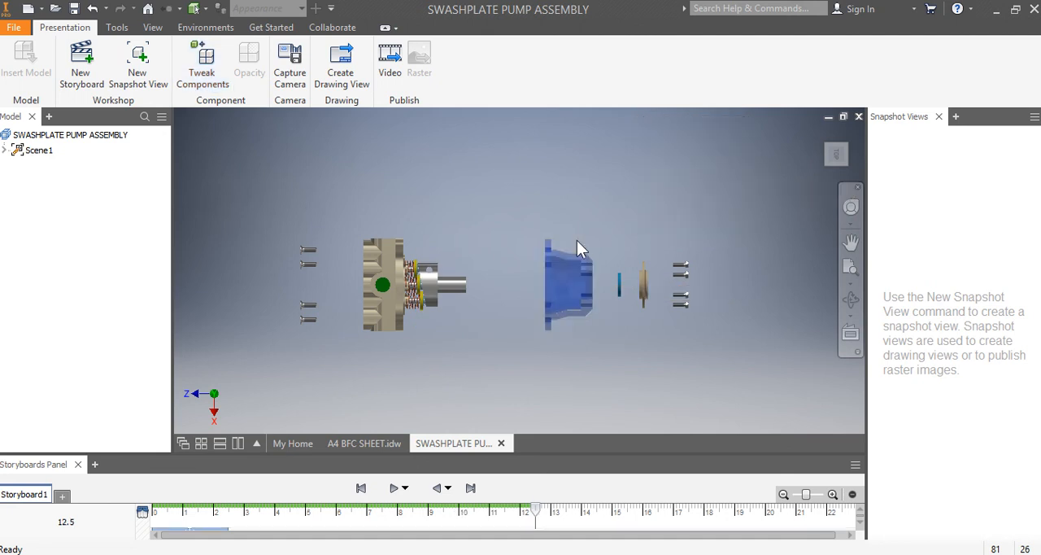
# - Tweak the shaft with its angled swashplate -110 mm along Z, into the gap between the rams and the blue housing
pyautogui.click(456, 285)
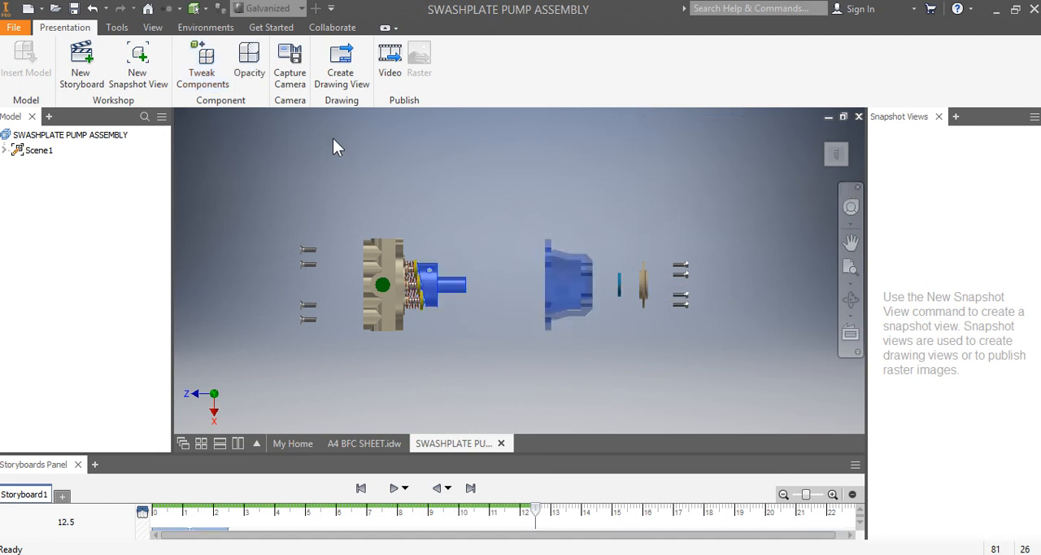
pyautogui.click(203, 65)
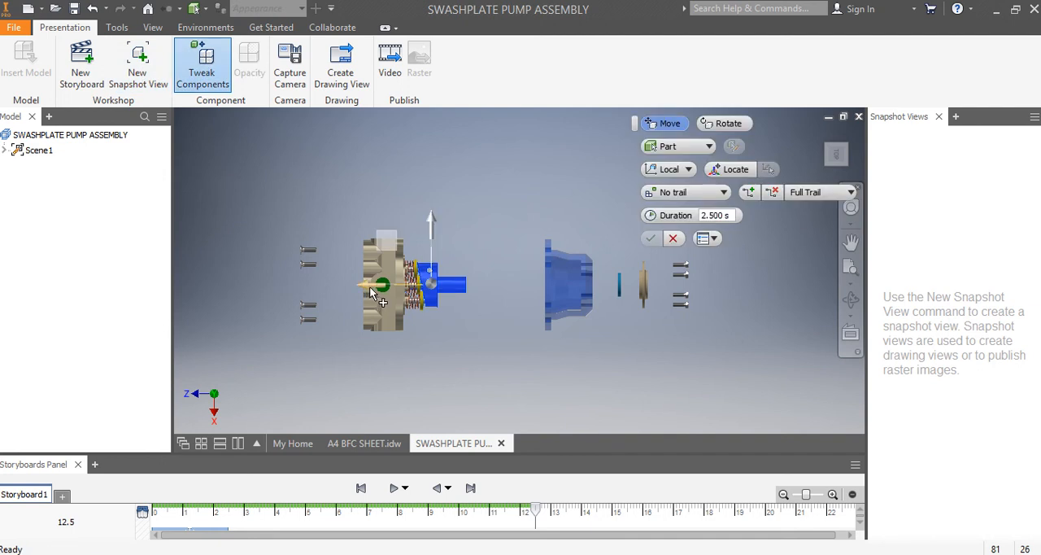
pyautogui.moveTo(368, 285); pyautogui.dragTo(439, 298)
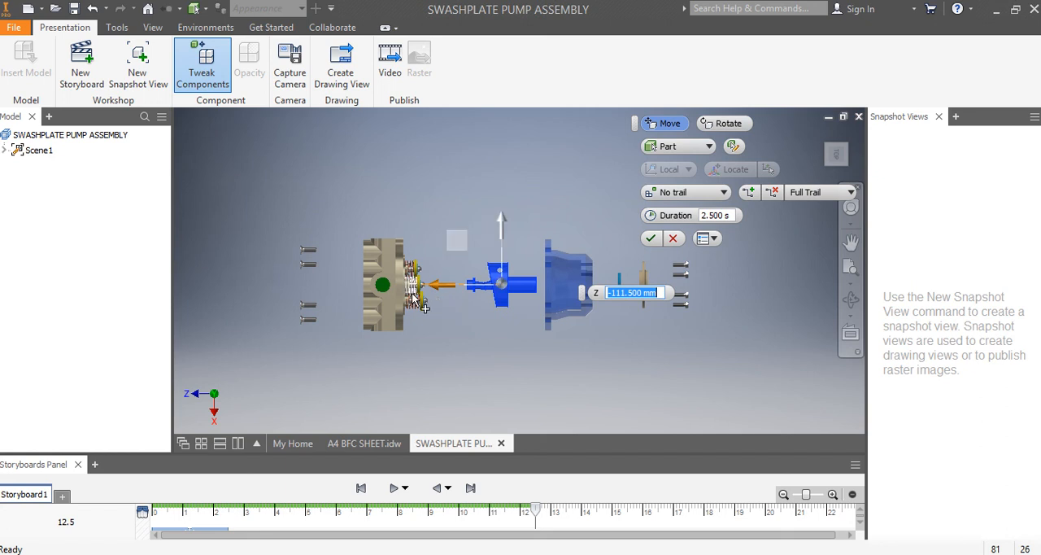
pyautogui.write('110')
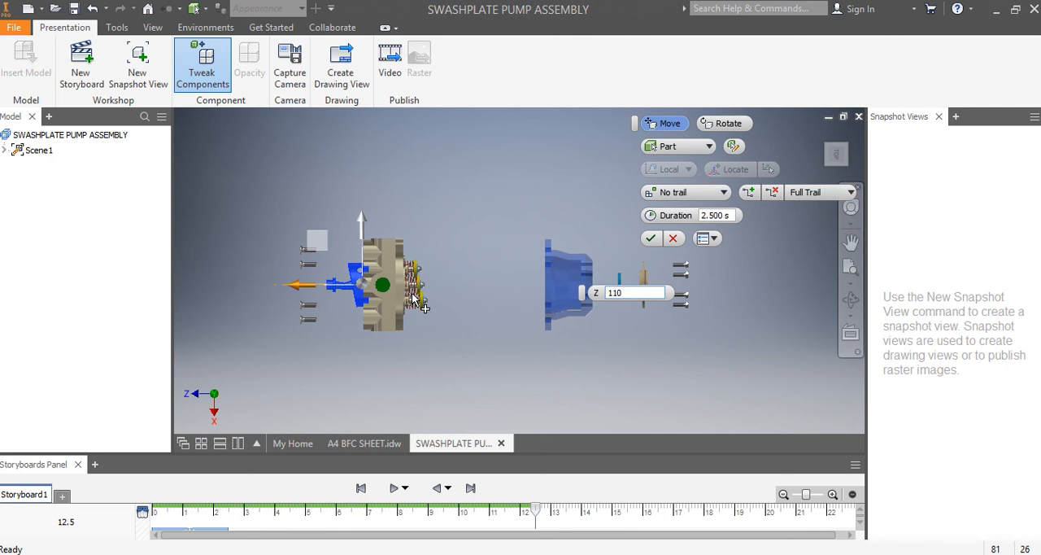
pyautogui.click(609, 292)
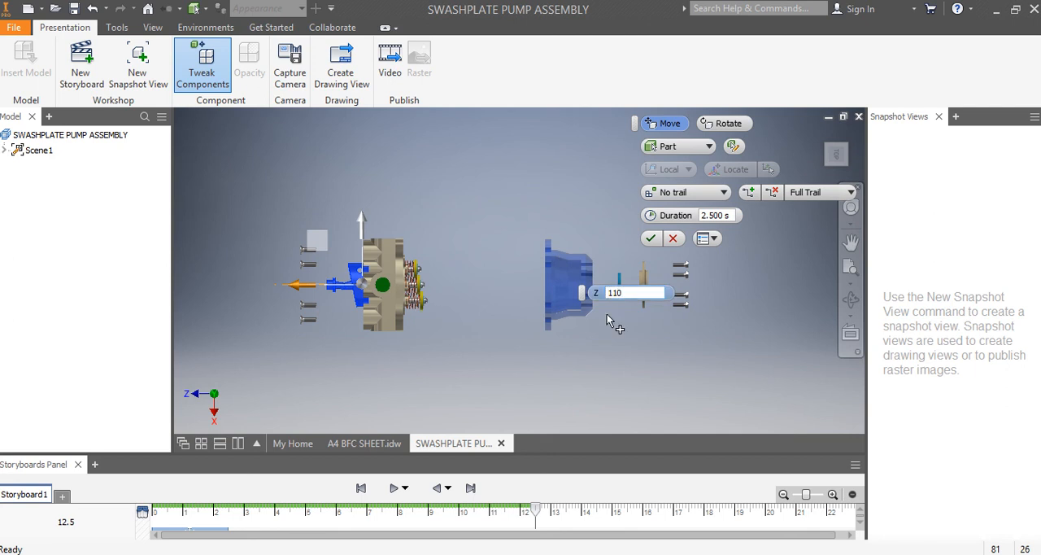
pyautogui.write('-')
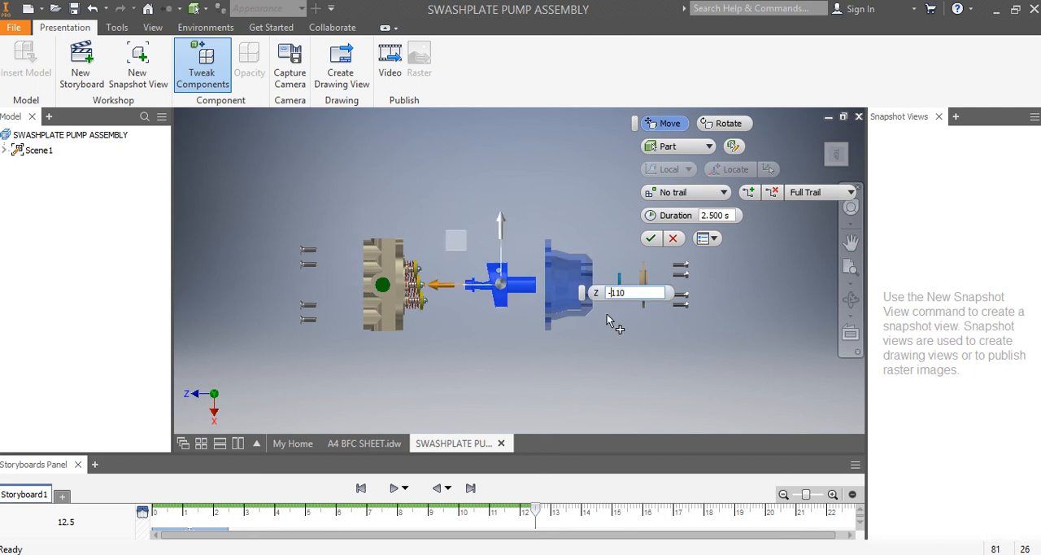
pyautogui.click(650, 237)
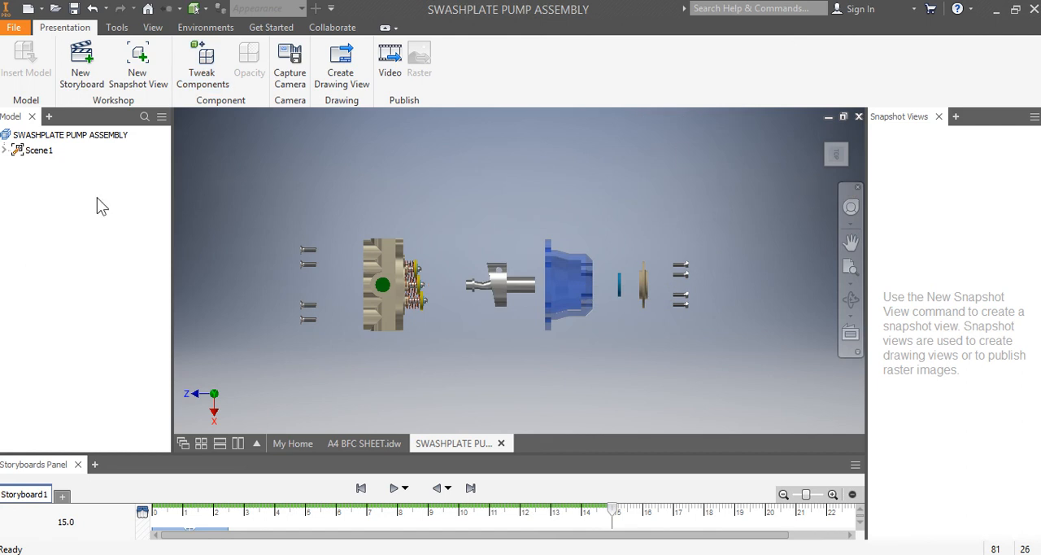
# - Expand Scene1 and the SWASHPLATE PUMP ASSEMBLY beneath it to list the individual components
pyautogui.click(838, 153)
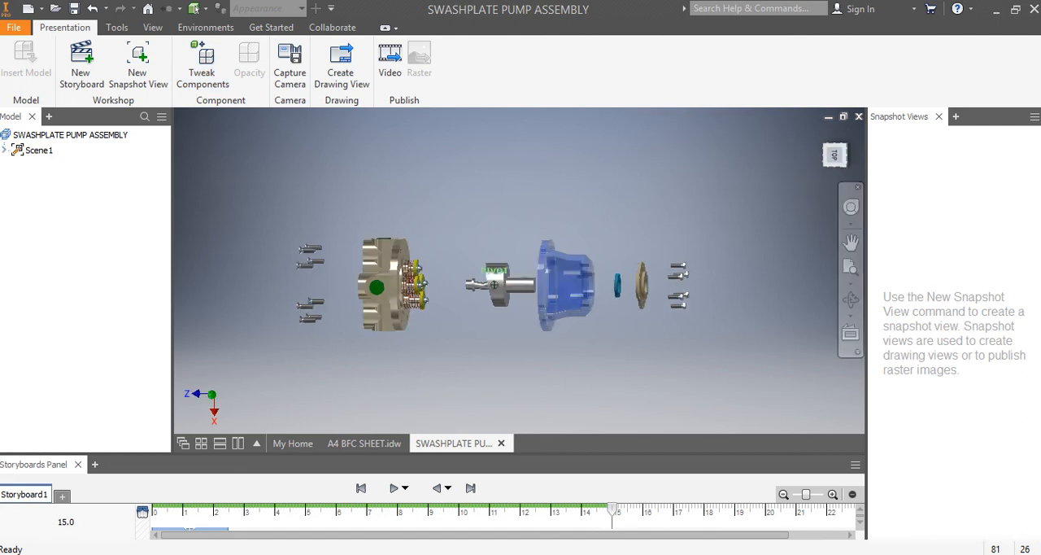
pyautogui.click(836, 156)
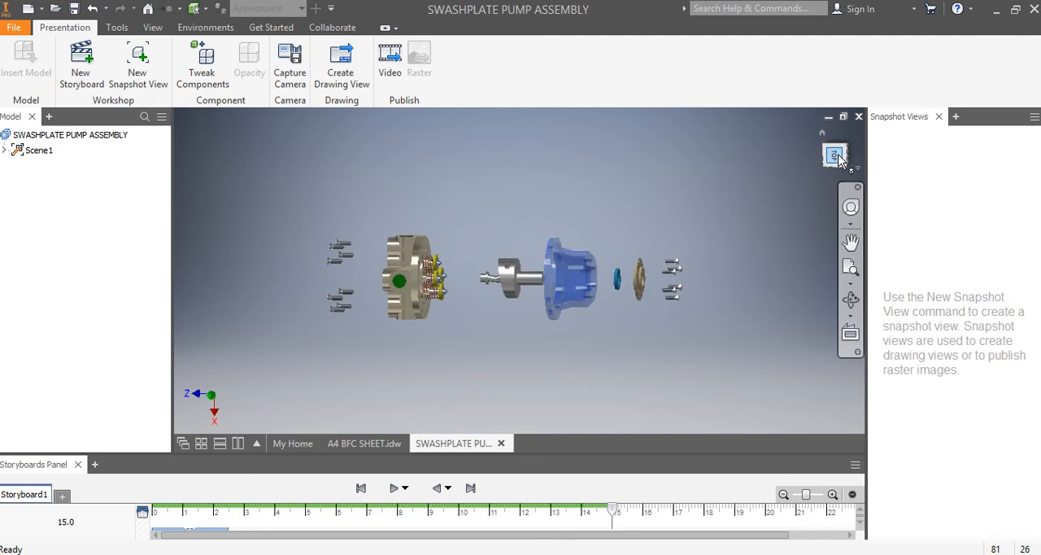
pyautogui.click(6, 150)
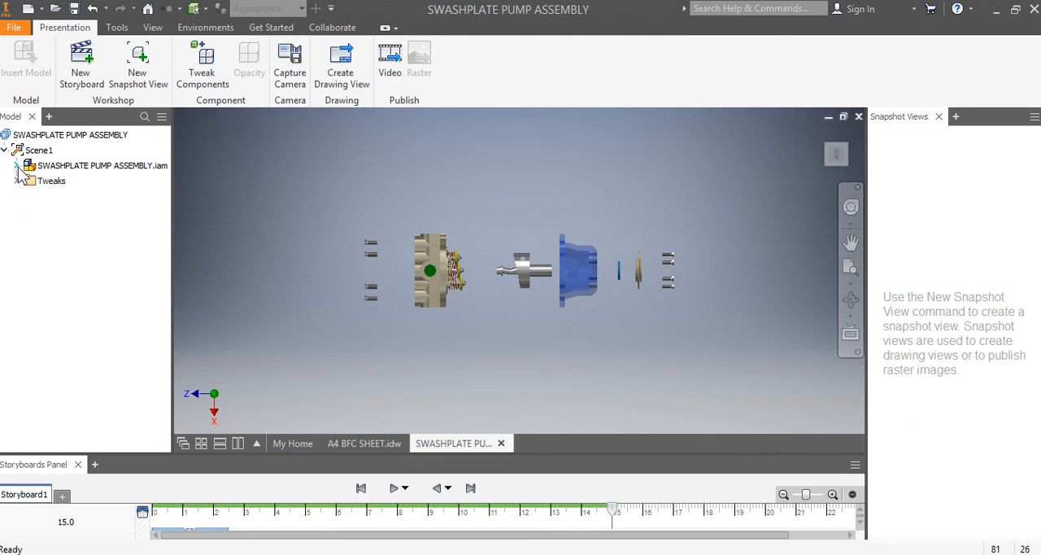
pyautogui.click(17, 166)
pyautogui.moveTo(161, 189)
pyautogui.mouseDown()
pyautogui.moveTo(161, 168)
pyautogui.moveTo(163, 177)
pyautogui.mouseUp()
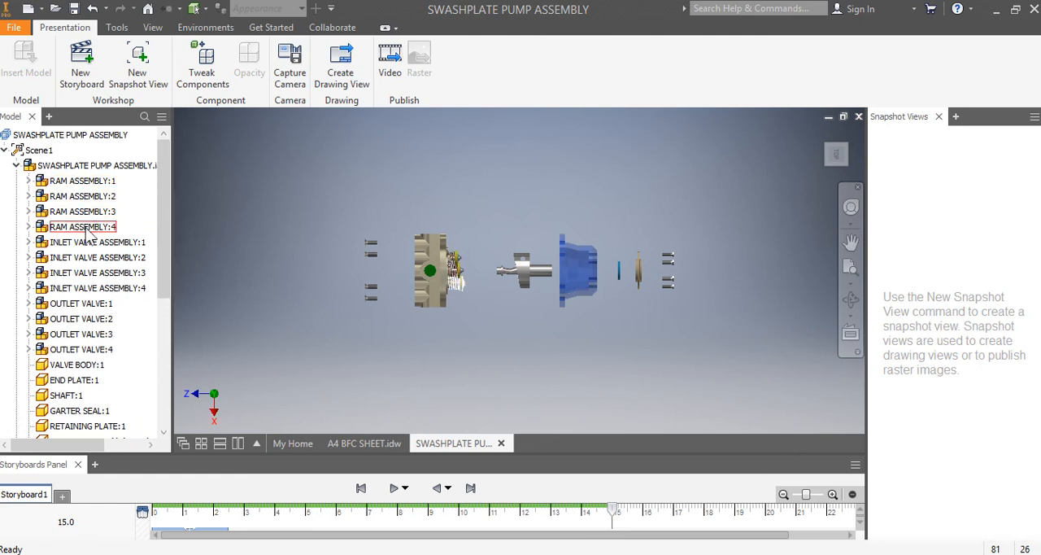
# - Tweak RAM ASSEMBLY:1 to RAM ASSEMBLY:4 together along the shaft axis, out of the valve block to just before the shaft
pyautogui.click(209, 73)
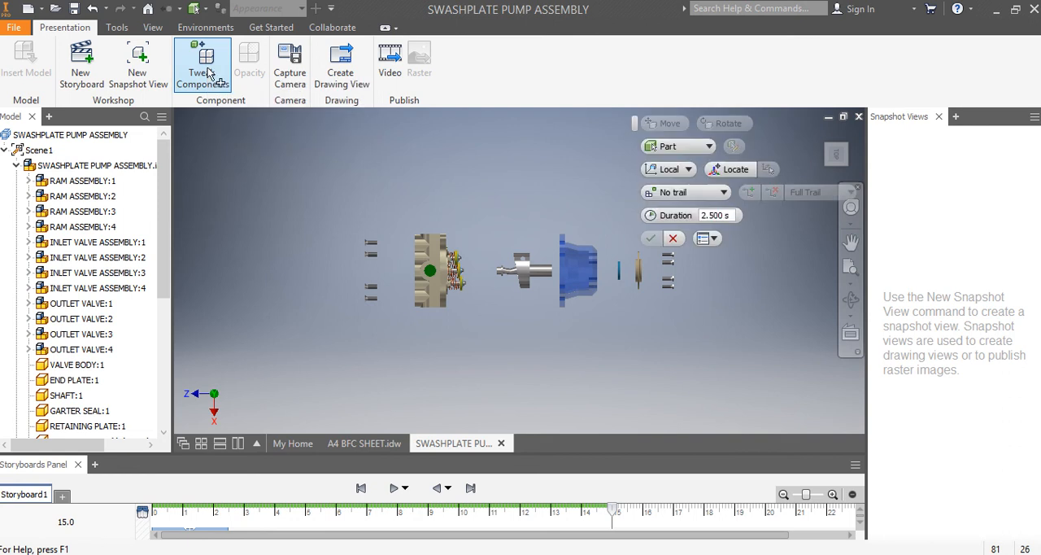
pyautogui.click(90, 180)
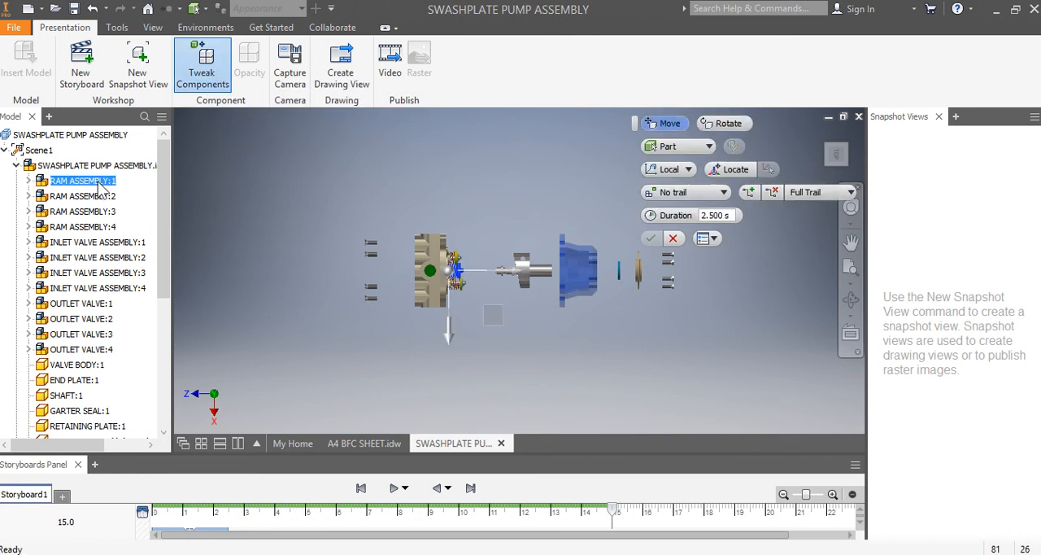
pyautogui.click(91, 197)
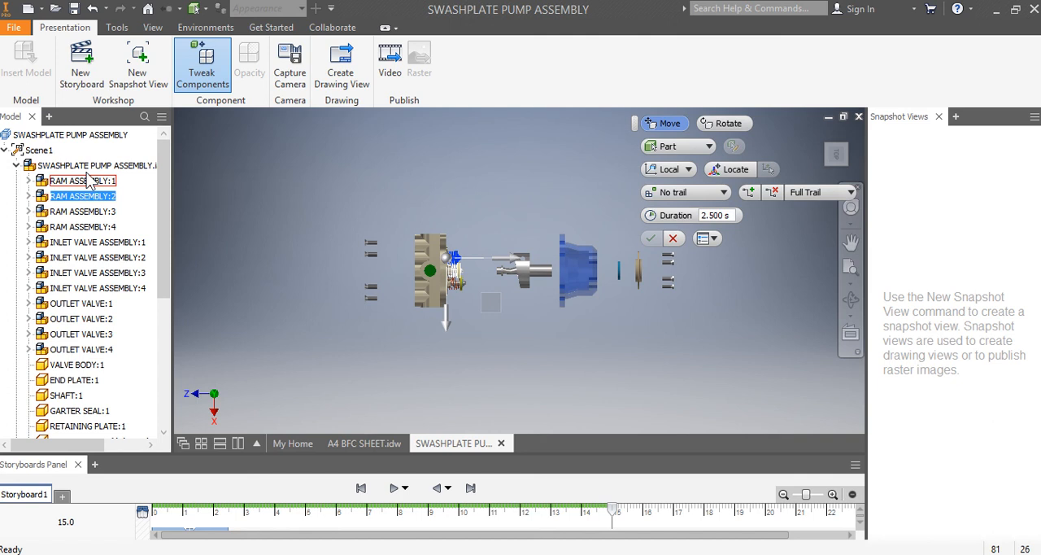
pyautogui.click(87, 180)
pyautogui.keyDown('ctrl'); pyautogui.click(89, 196); pyautogui.keyUp('ctrl')
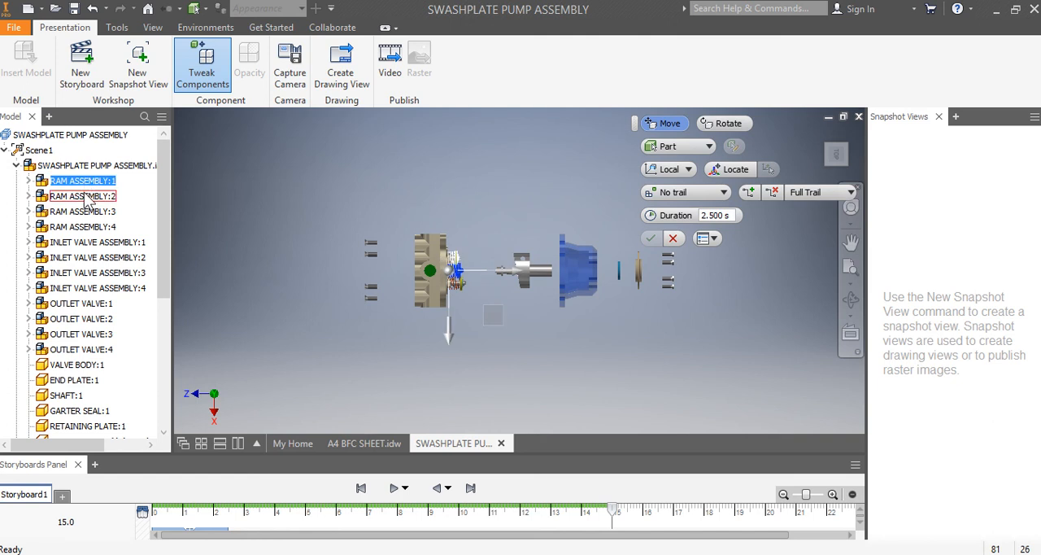
pyautogui.keyDown('ctrl'); pyautogui.click(91, 211); pyautogui.keyUp('ctrl')
pyautogui.keyDown('ctrl'); pyautogui.click(90, 227); pyautogui.keyUp('ctrl')
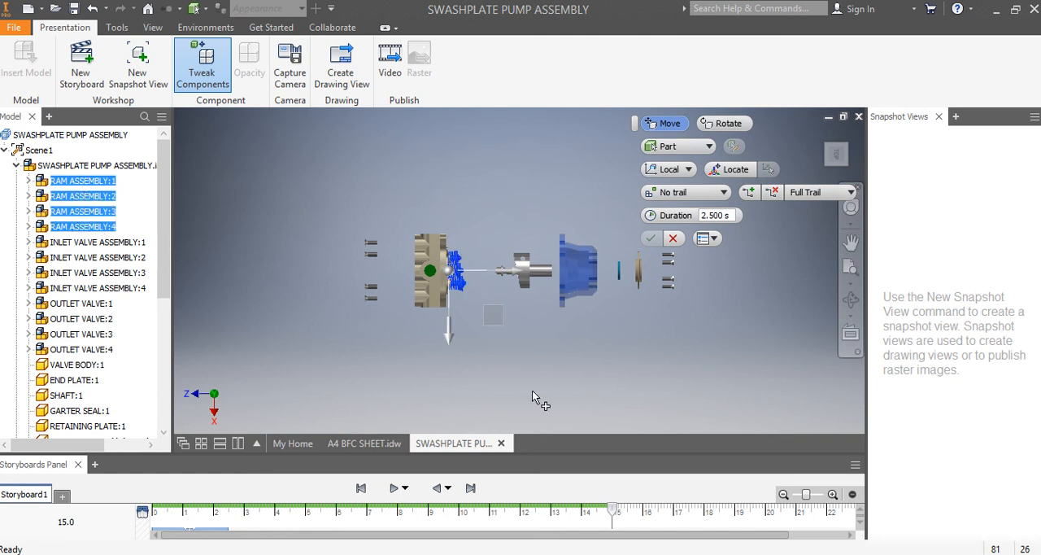
pyautogui.scroll(-3, 524, 296)
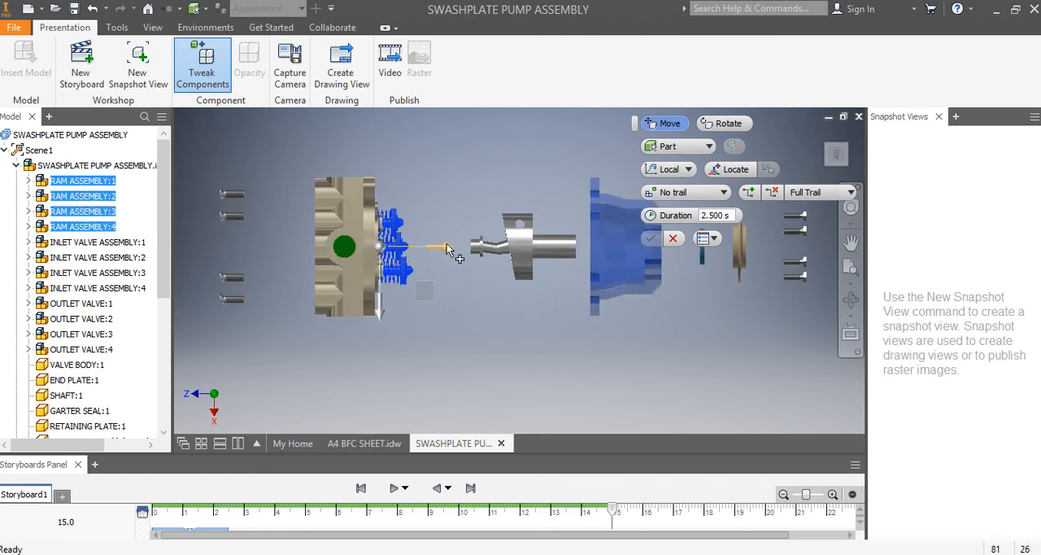
pyautogui.moveTo(447, 245); pyautogui.dragTo(504, 249)
pyautogui.click(651, 237)
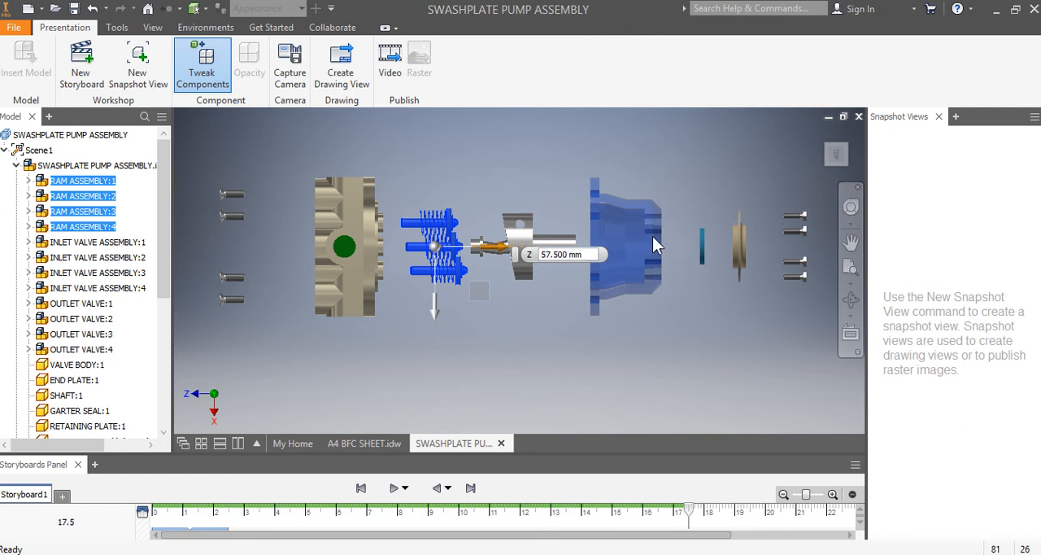
# - Tweak the small cylindrical part at the centre of the valve block along the shaft axis, into the gap before the rams
pyautogui.click(838, 155)
pyautogui.scroll(6, 382, 247)
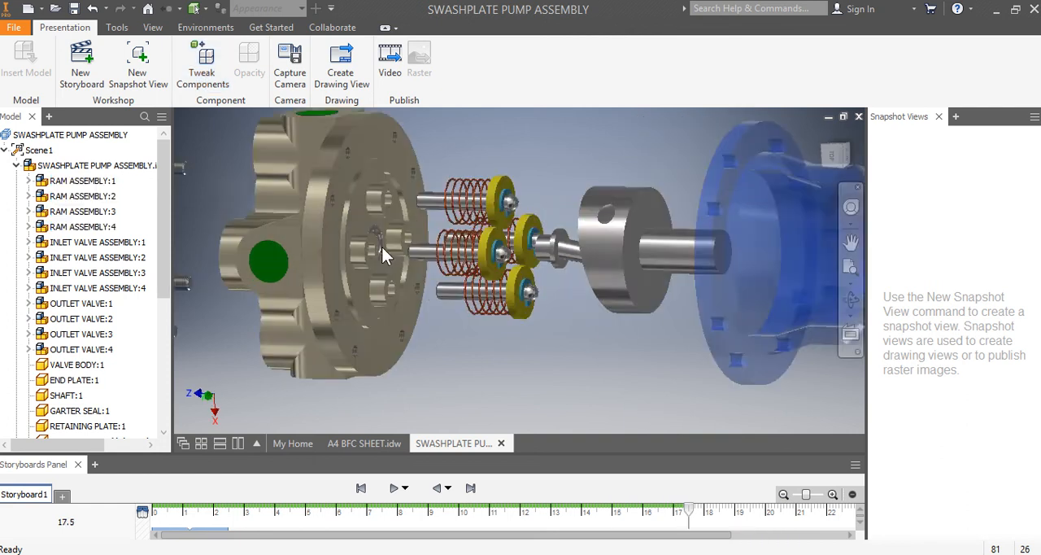
pyautogui.scroll(-6, 385, 251)
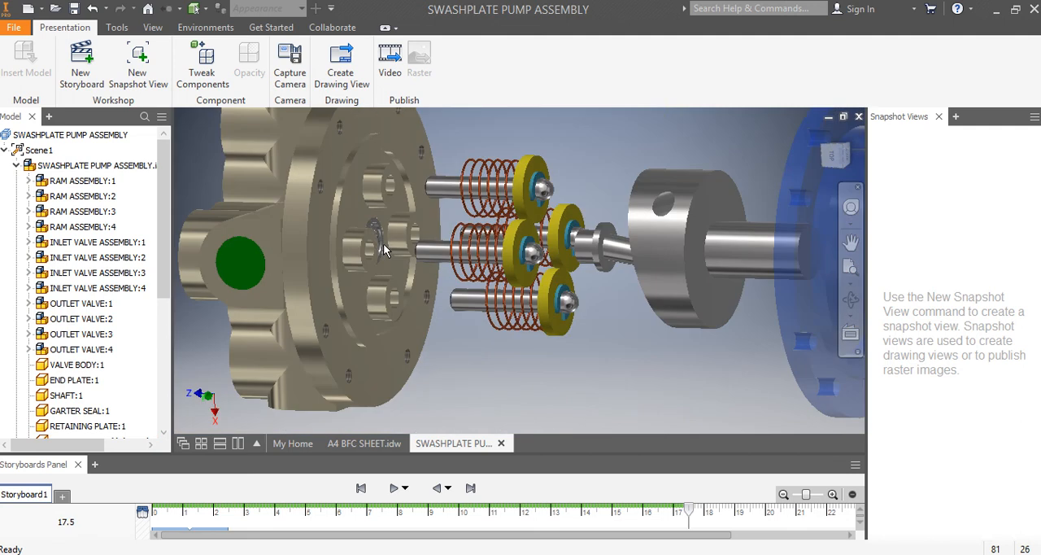
pyautogui.click(203, 67)
pyautogui.scroll(3, 394, 211)
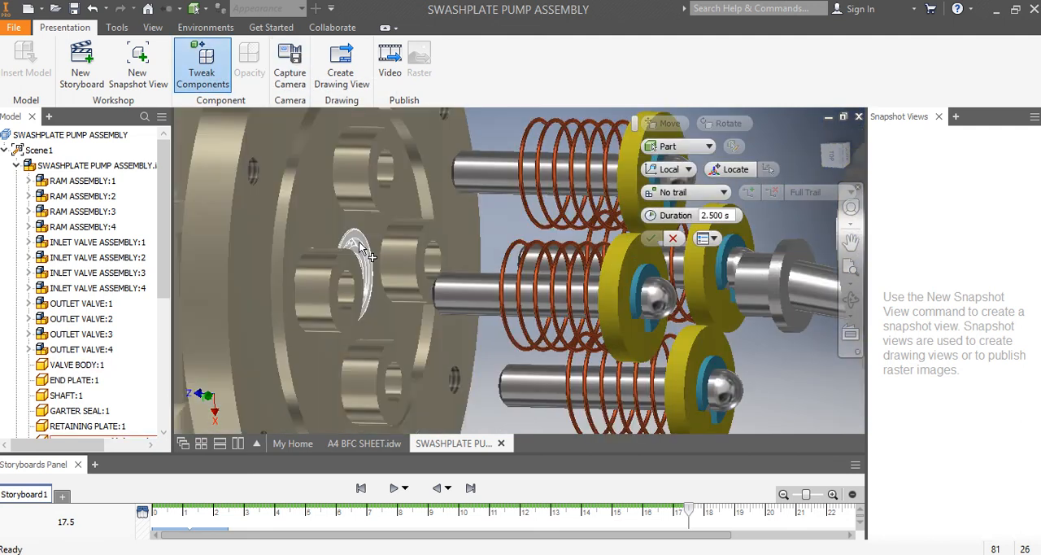
pyautogui.click(358, 241)
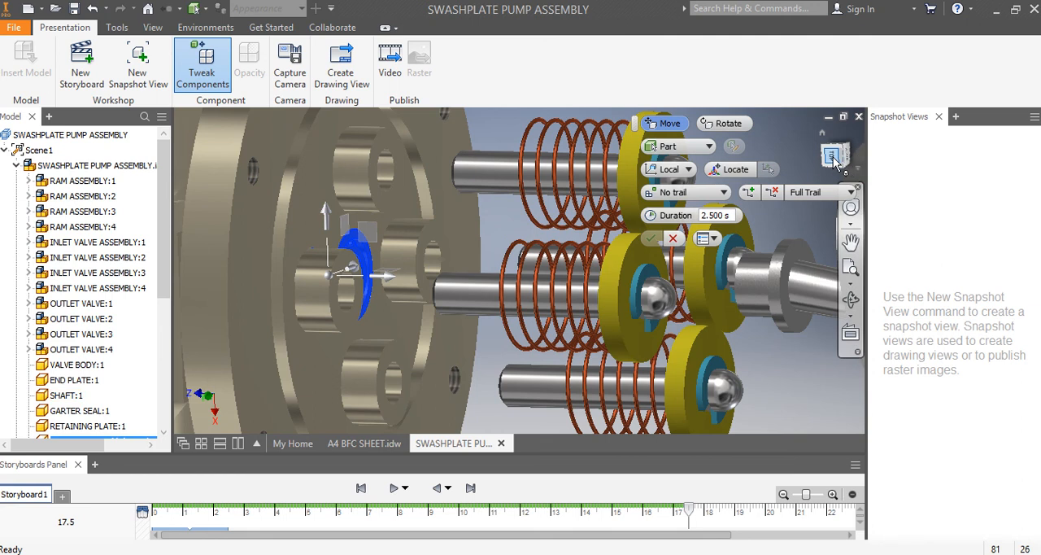
pyautogui.scroll(-5, 482, 326)
pyautogui.scroll(5, 481, 320)
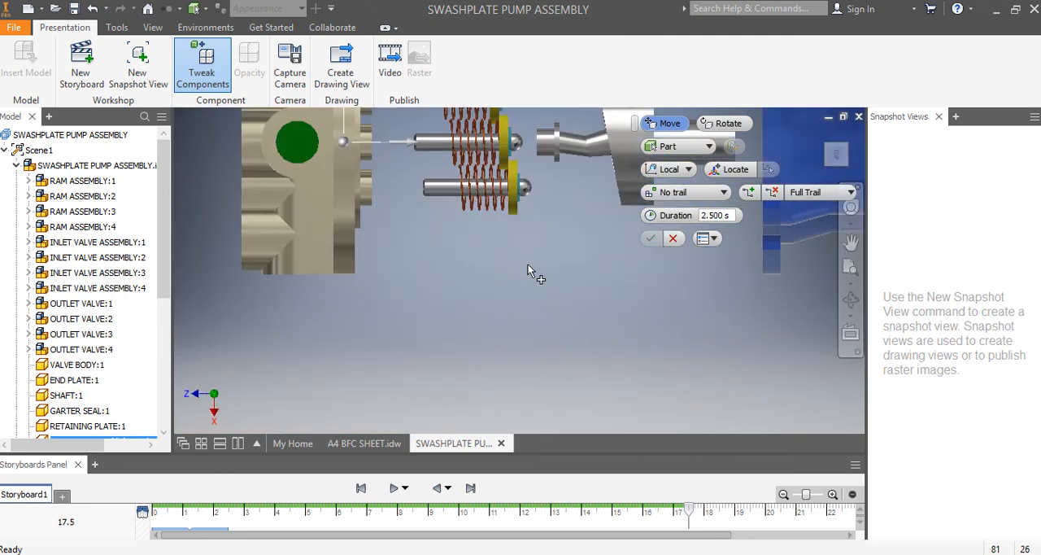
pyautogui.scroll(-2, 488, 317)
pyautogui.moveTo(486, 194); pyautogui.dragTo(534, 203)
pyautogui.click(652, 238)
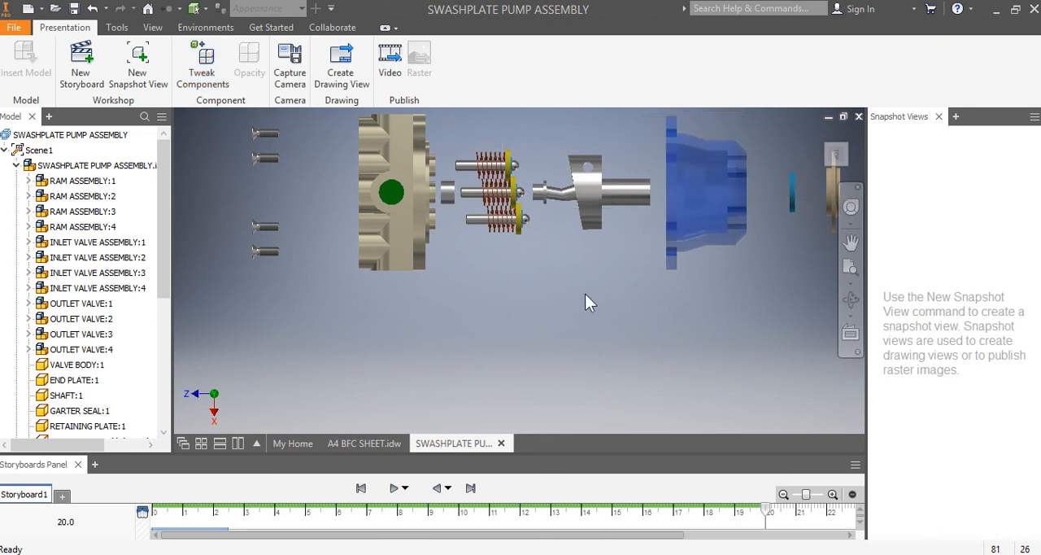
# - Tweak INLET VALVE ASSEMBLY:1 to INLET VALVE ASSEMBLY:4 together about 56 mm along Z, out of the valve block towards the nearby screws
pyautogui.click(834, 155)
pyautogui.moveTo(834, 155)
pyautogui.mouseDown()
pyautogui.moveTo(881, 169)
pyautogui.moveTo(835, 156)
pyautogui.moveTo(869, 158)
pyautogui.mouseUp()
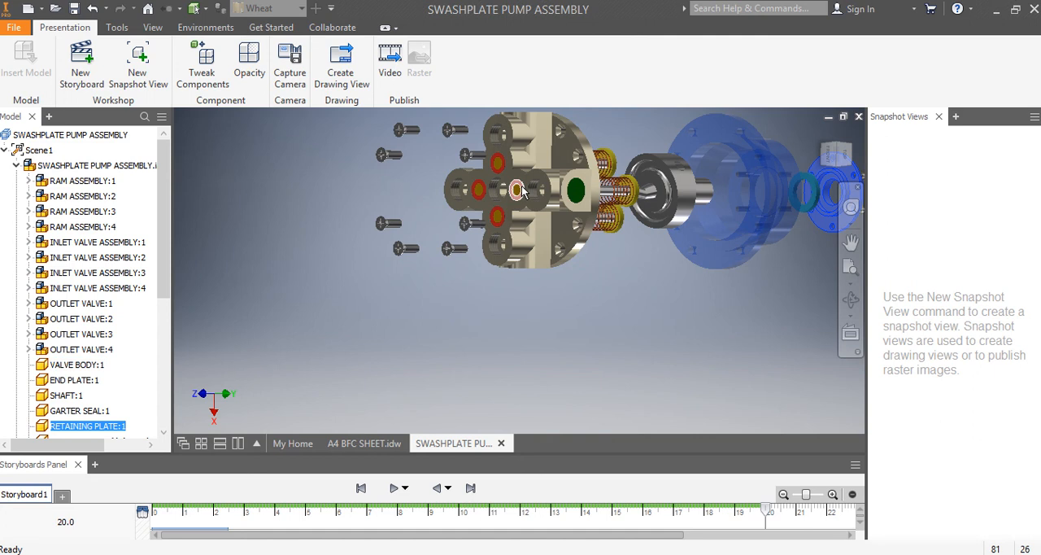
pyautogui.moveTo(546, 211)
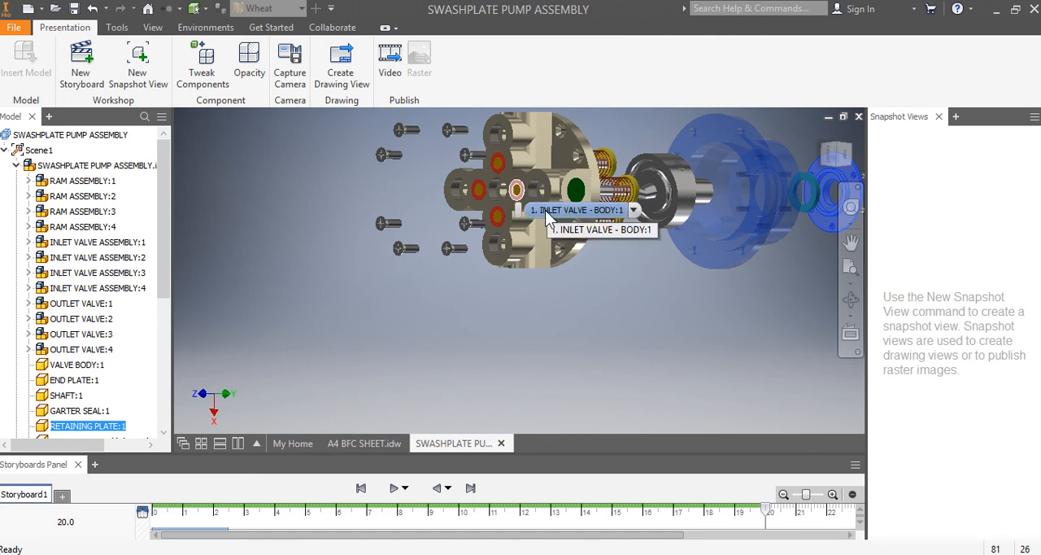
pyautogui.click(202, 65)
pyautogui.click(86, 242)
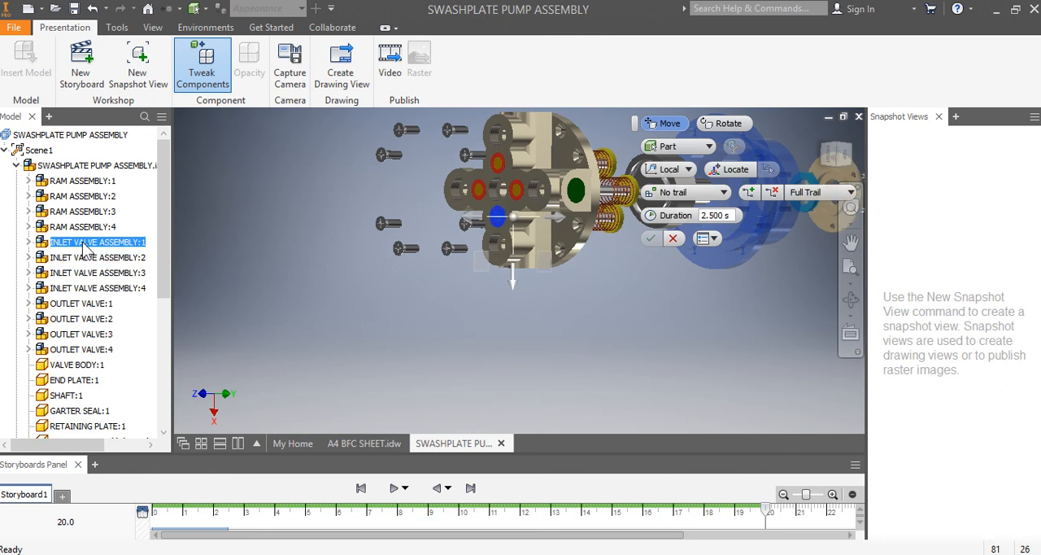
pyautogui.keyDown('shift'); pyautogui.click(91, 288); pyautogui.keyUp('shift')
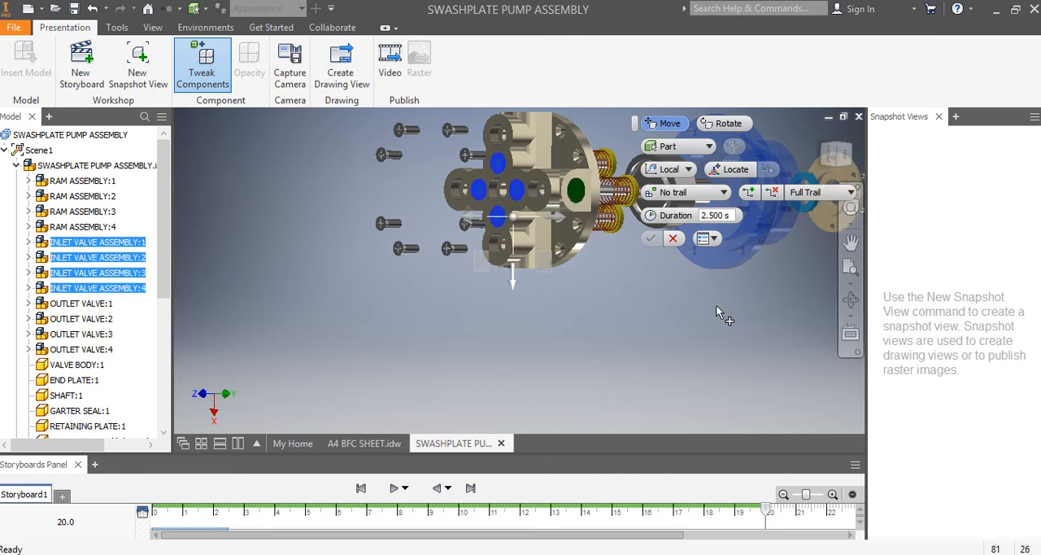
pyautogui.click(837, 157)
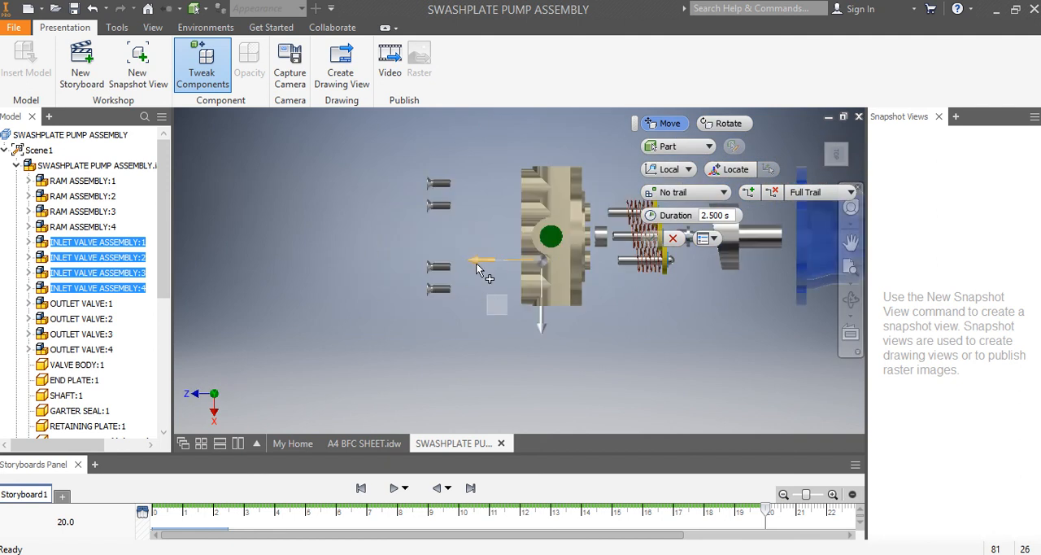
pyautogui.moveTo(478, 269); pyautogui.dragTo(423, 265)
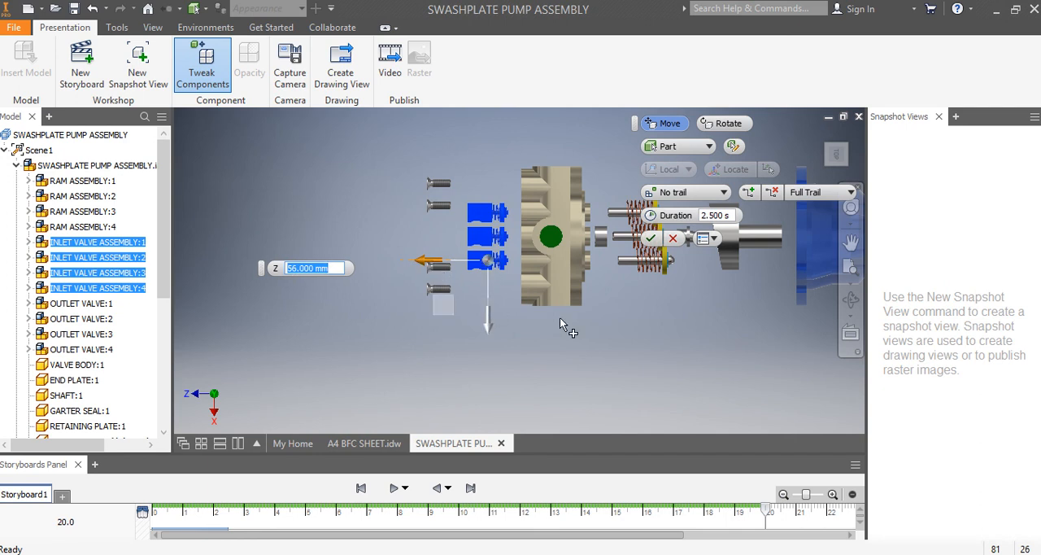
pyautogui.click(652, 240)
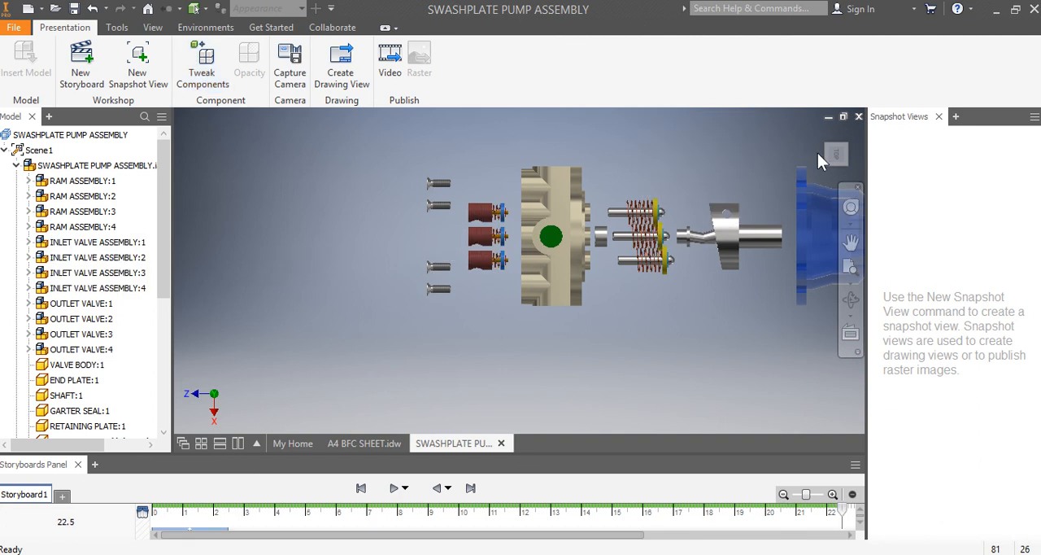
# - Tweak OUTLET VALVE:1 by -70 mm along its local Y axis, radially outward from the valve block
pyautogui.click(828, 156)
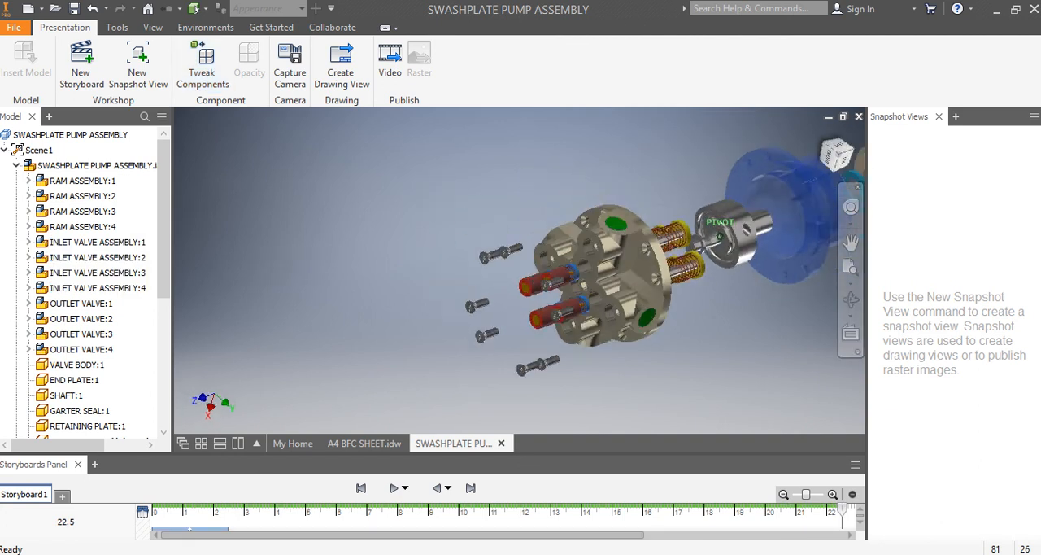
pyautogui.moveTo(838, 155)
pyautogui.mouseDown()
pyautogui.moveTo(852, 157)
pyautogui.moveTo(813, 164)
pyautogui.moveTo(829, 120)
pyautogui.moveTo(807, 120)
pyautogui.mouseUp()
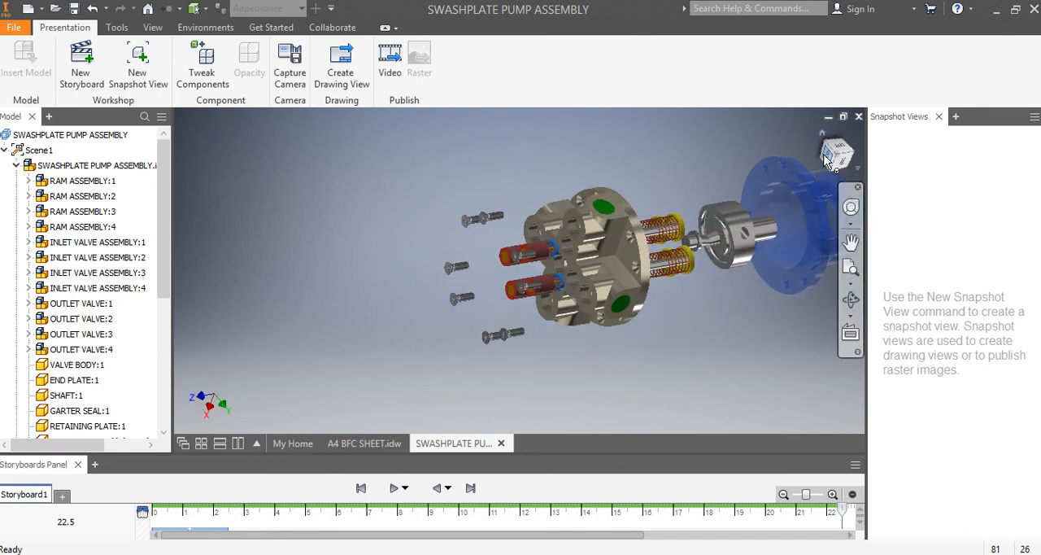
pyautogui.click(201, 65)
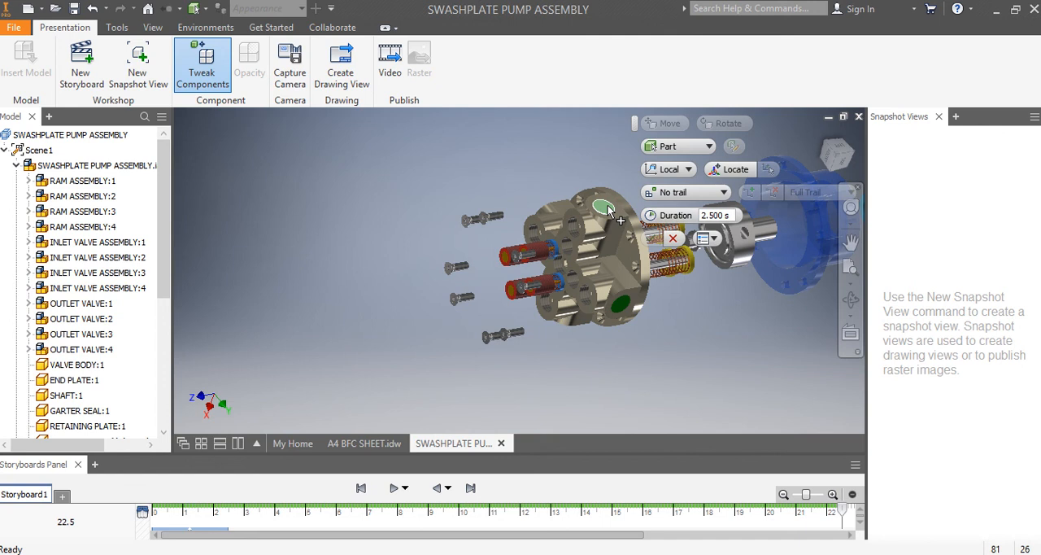
pyautogui.click(74, 308)
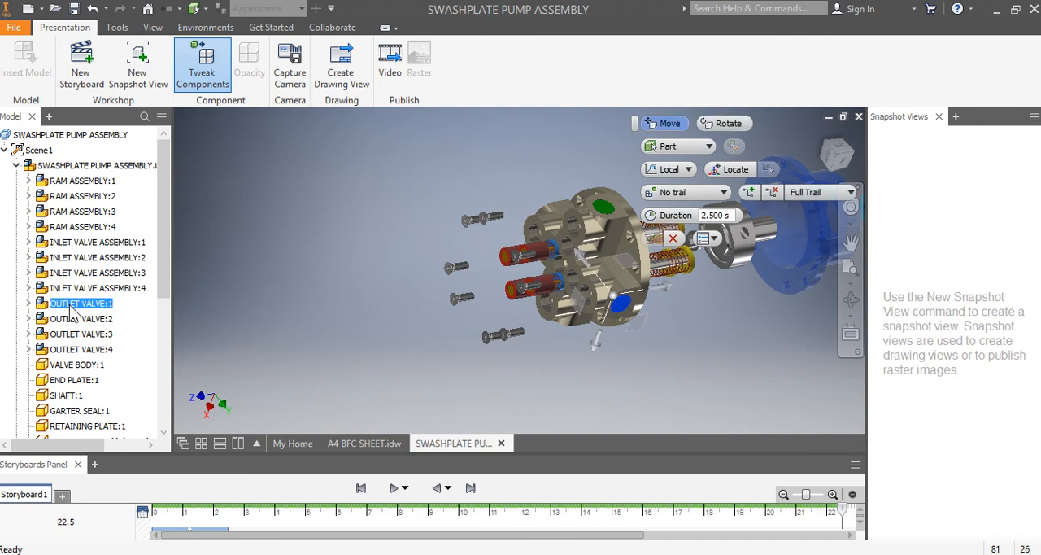
pyautogui.click(828, 157)
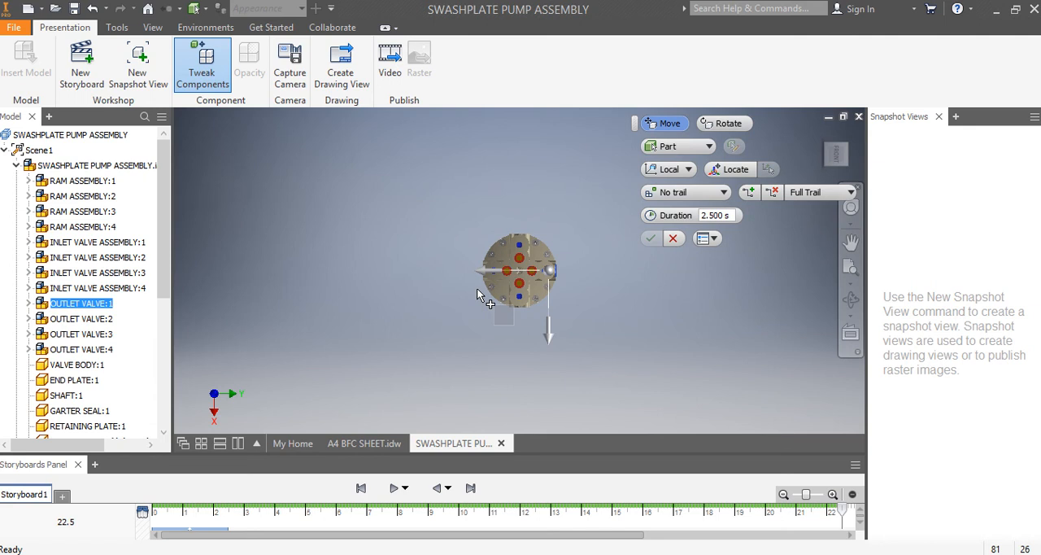
pyautogui.moveTo(483, 271)
pyautogui.mouseDown()
pyautogui.moveTo(523, 274)
pyautogui.moveTo(497, 284)
pyautogui.mouseUp()
pyautogui.write('-60')
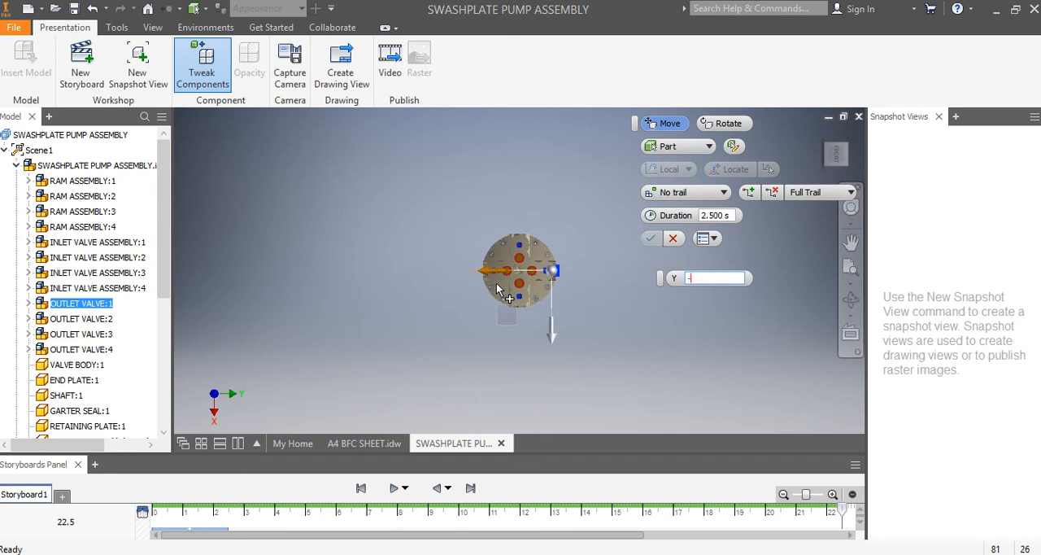
pyautogui.press('BackSpace')
pyautogui.write('70')
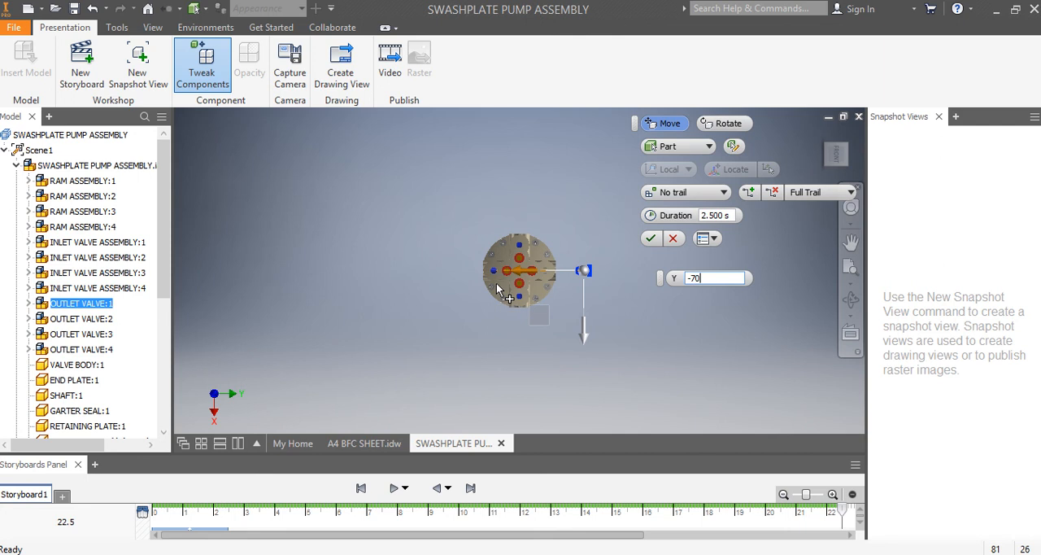
pyautogui.click(650, 239)
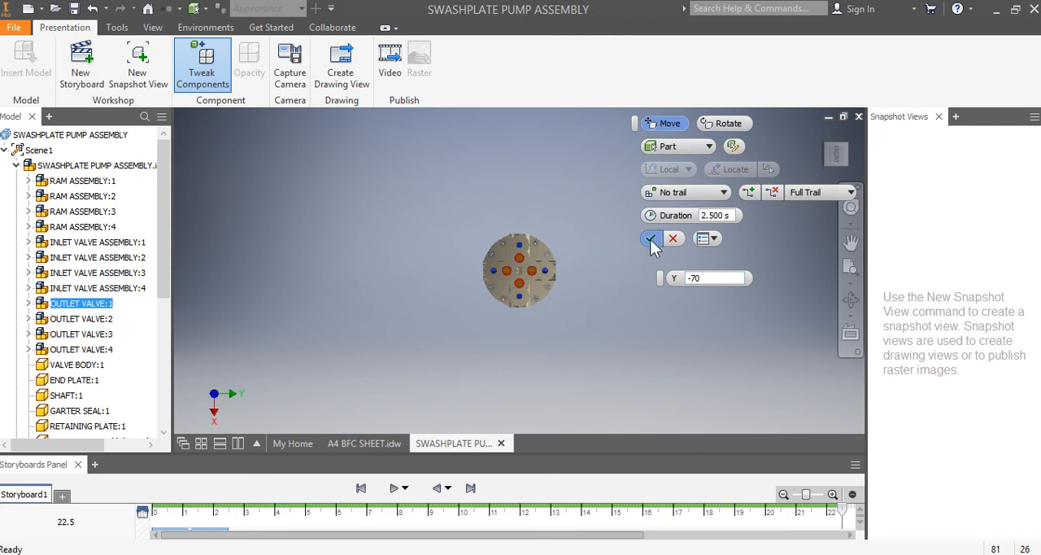
# - Tweak OUTLET VALVE:2 by -70 mm along its local Y axis, outward on the side opposite OUTLET VALVE:1
pyautogui.click(199, 78)
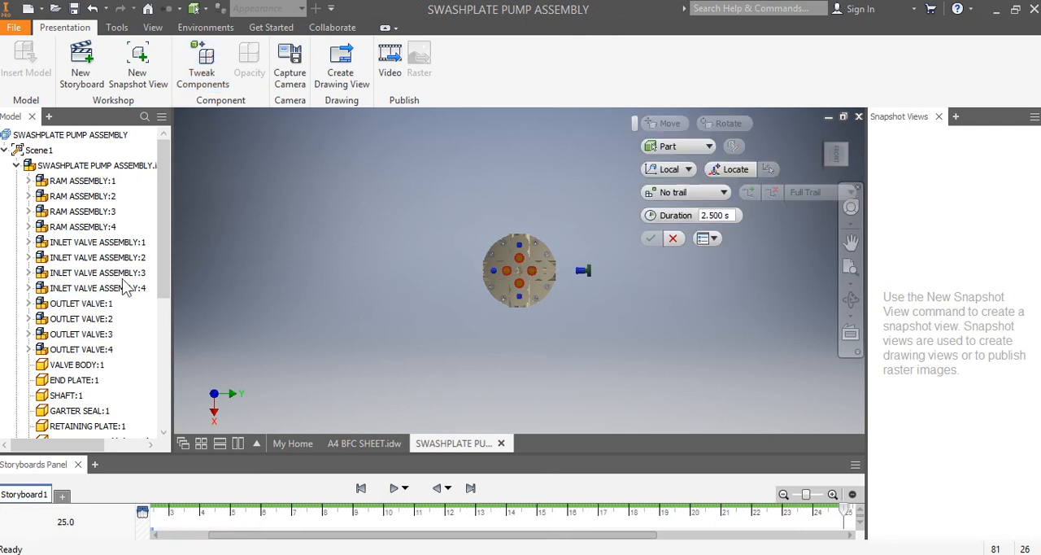
pyautogui.click(82, 320)
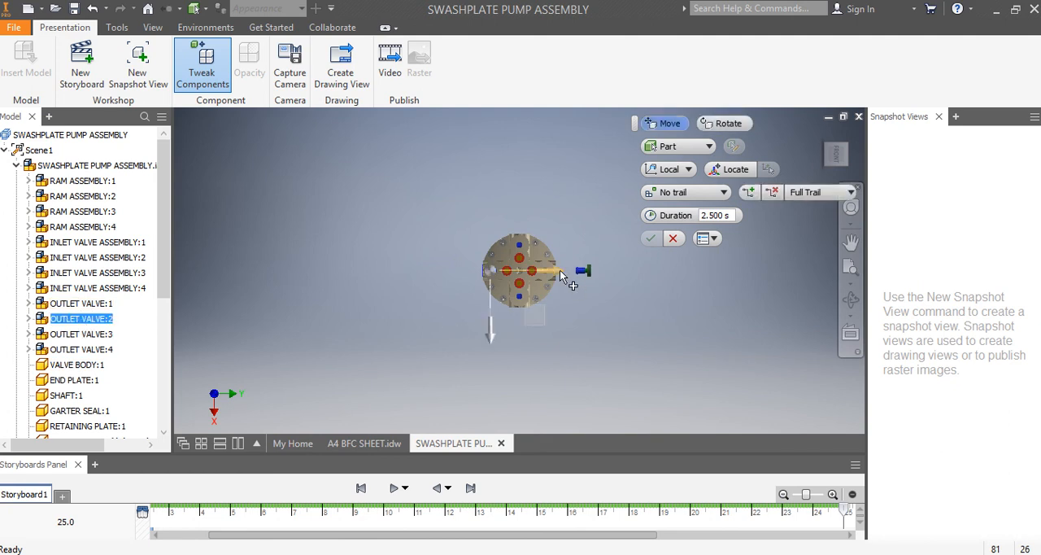
pyautogui.moveTo(562, 277); pyautogui.dragTo(525, 288)
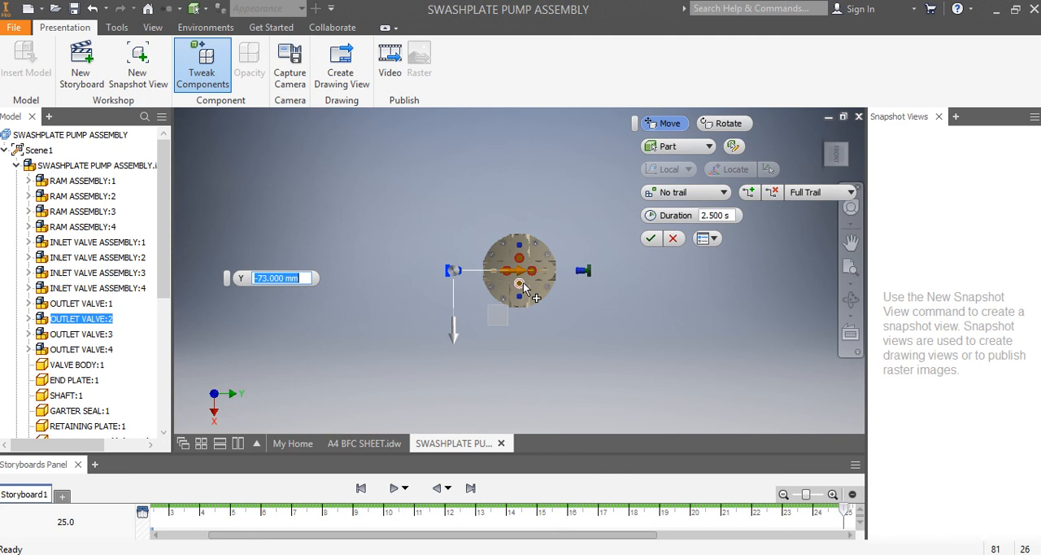
pyautogui.write('-70')
pyautogui.press('Return')
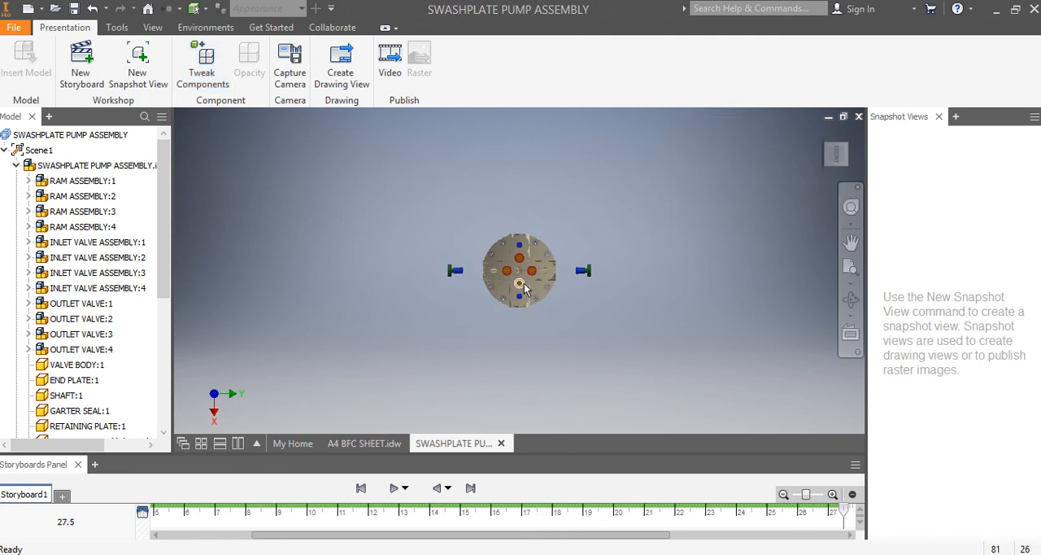
# - Tweak OUTLET VALVE:3 by -70 mm along its local Y axis, radially out of the valve block, perpendicular to the first two outlet valves
pyautogui.click(202, 65)
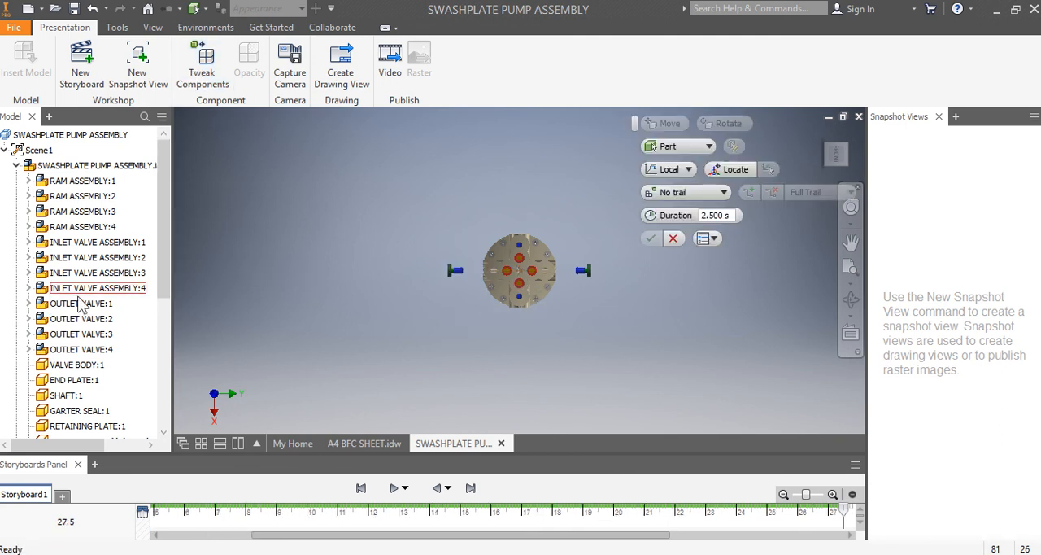
pyautogui.click(82, 334)
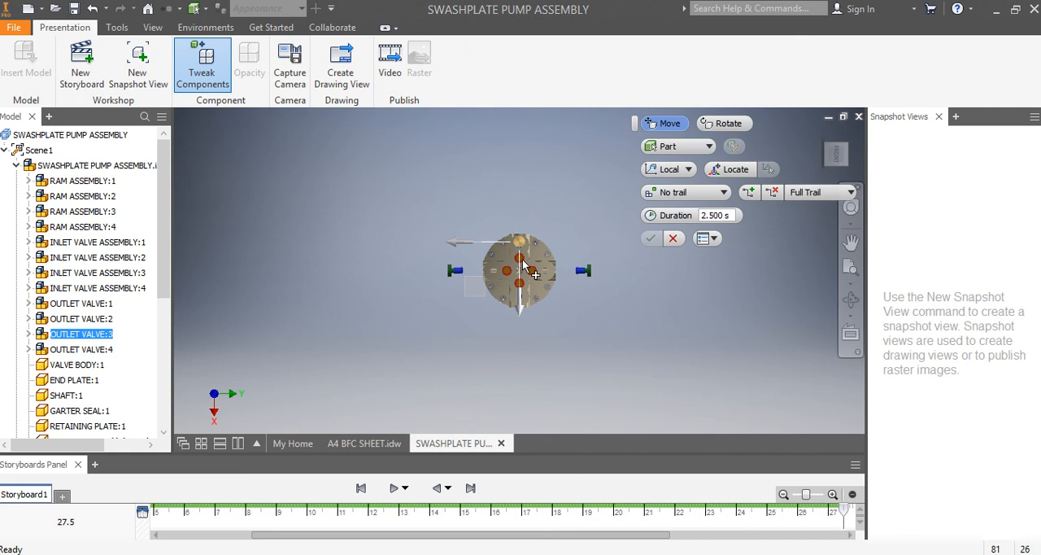
pyautogui.moveTo(519, 310); pyautogui.dragTo(520, 275)
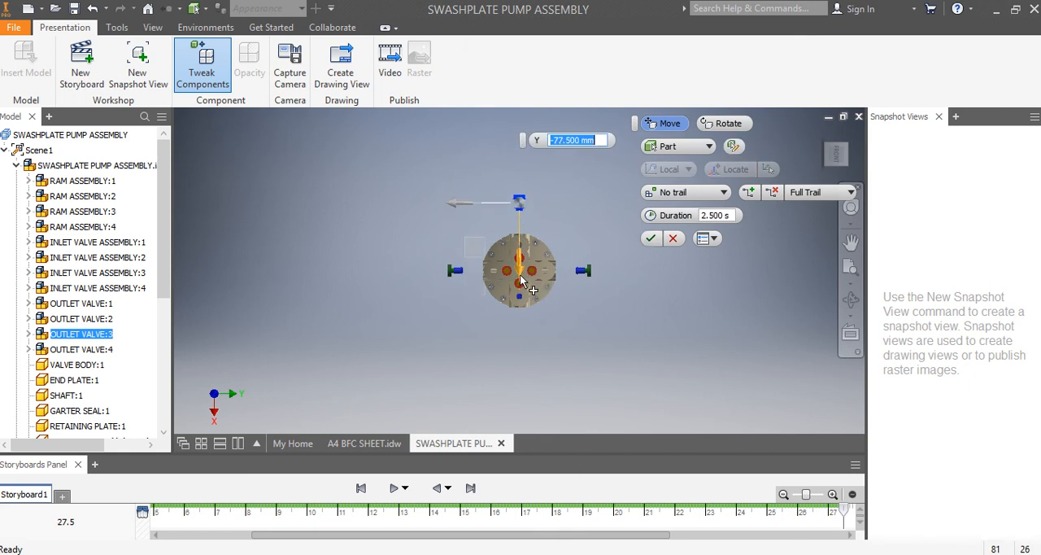
pyautogui.write('-80')
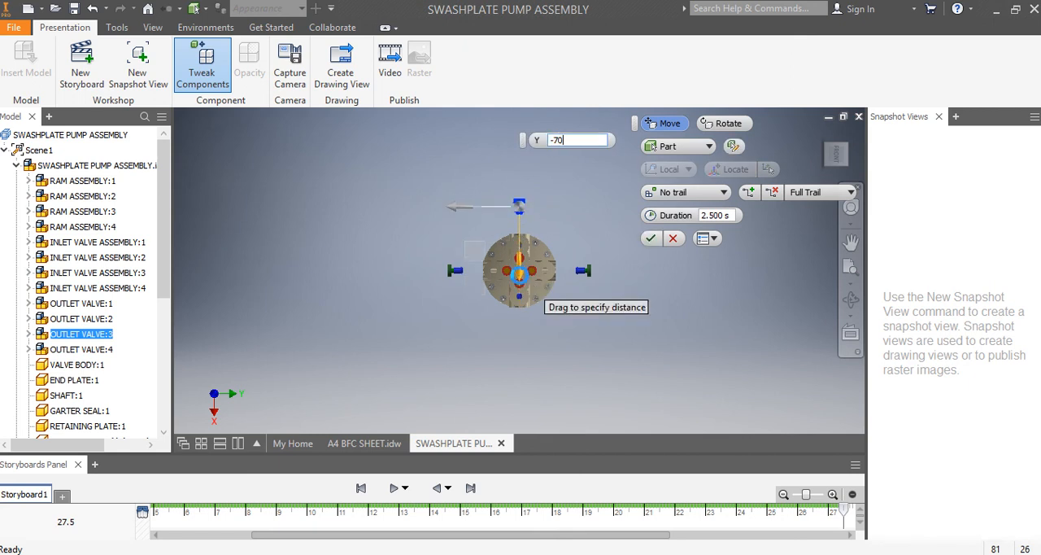
pyautogui.press('Return')
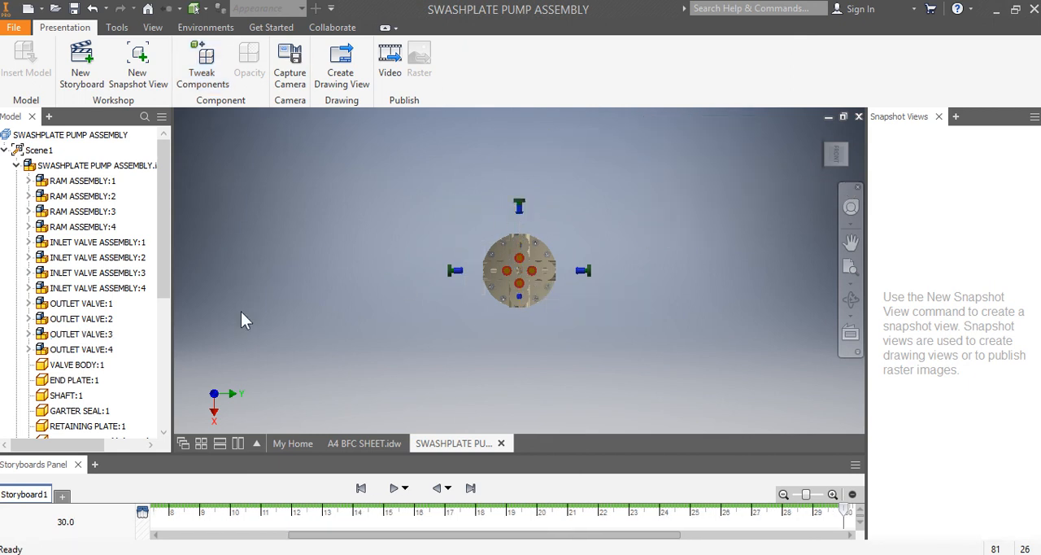
# - Tweak OUTLET VALVE:4 by -70 mm along its local Y axis, outward from the valve block opposite OUTLET VALVE:3
pyautogui.click(202, 66)
pyautogui.click(81, 349)
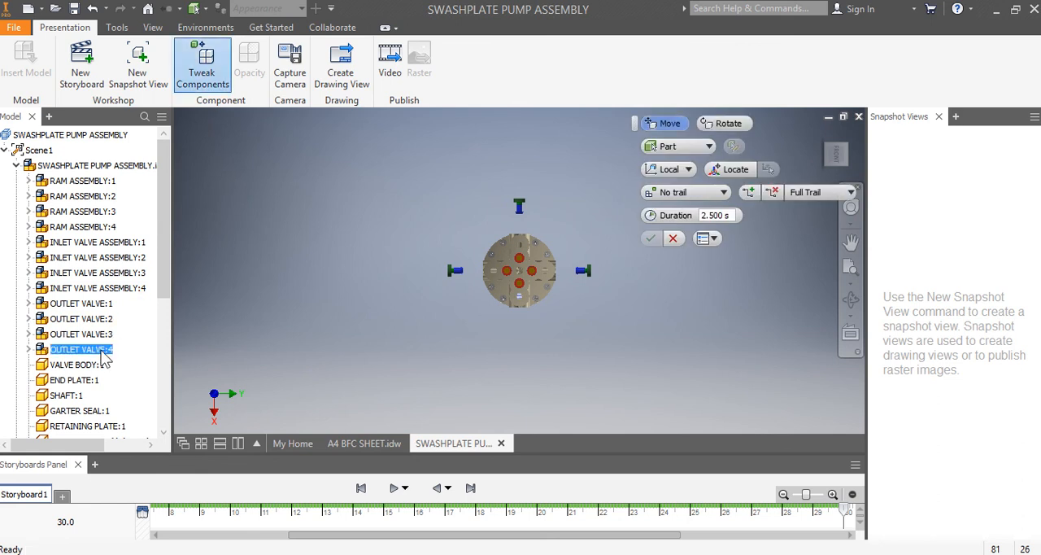
pyautogui.moveTo(519, 243); pyautogui.dragTo(524, 277)
pyautogui.write('-70')
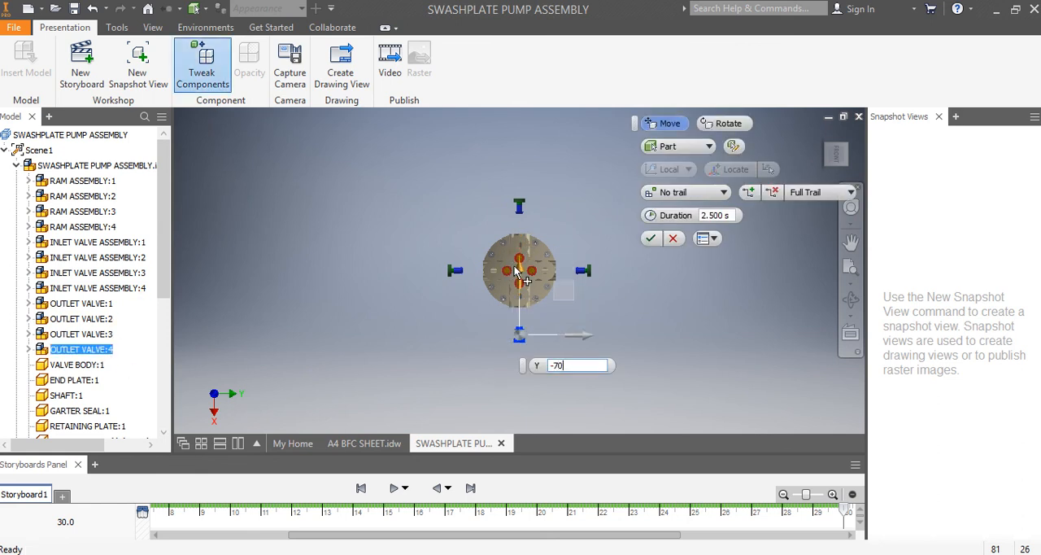
pyautogui.press('Return')
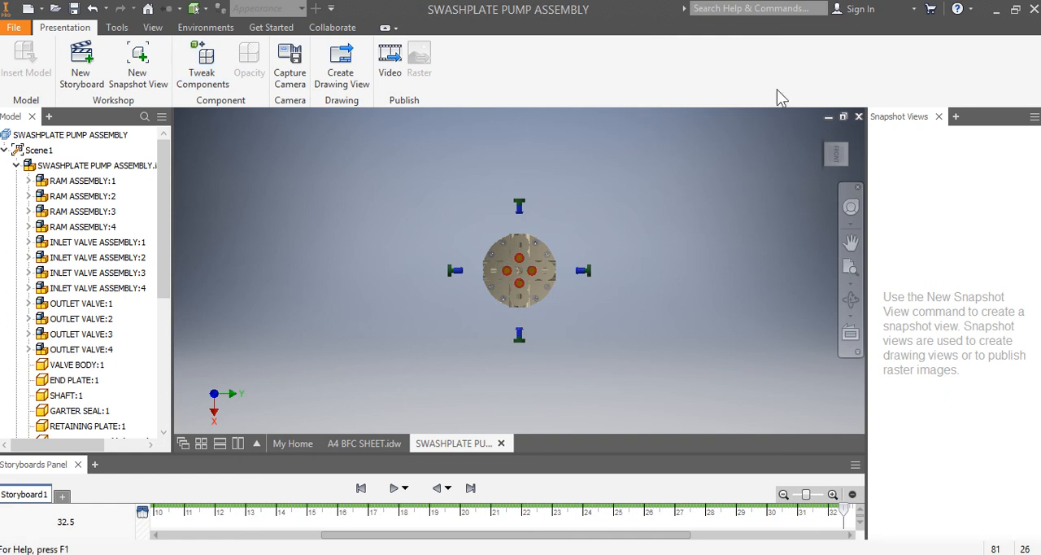
pyautogui.moveTo(846, 151)
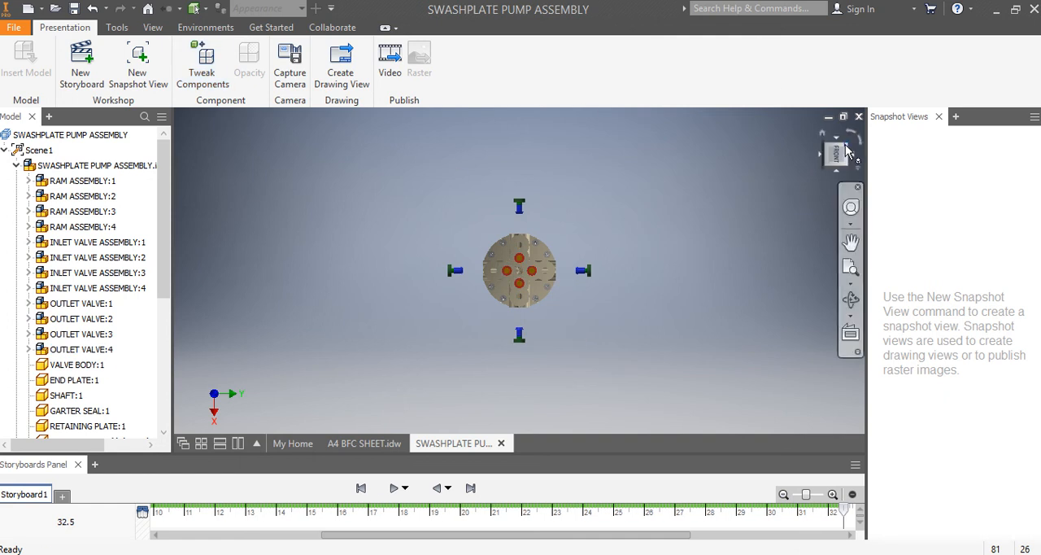
pyautogui.click(846, 150)
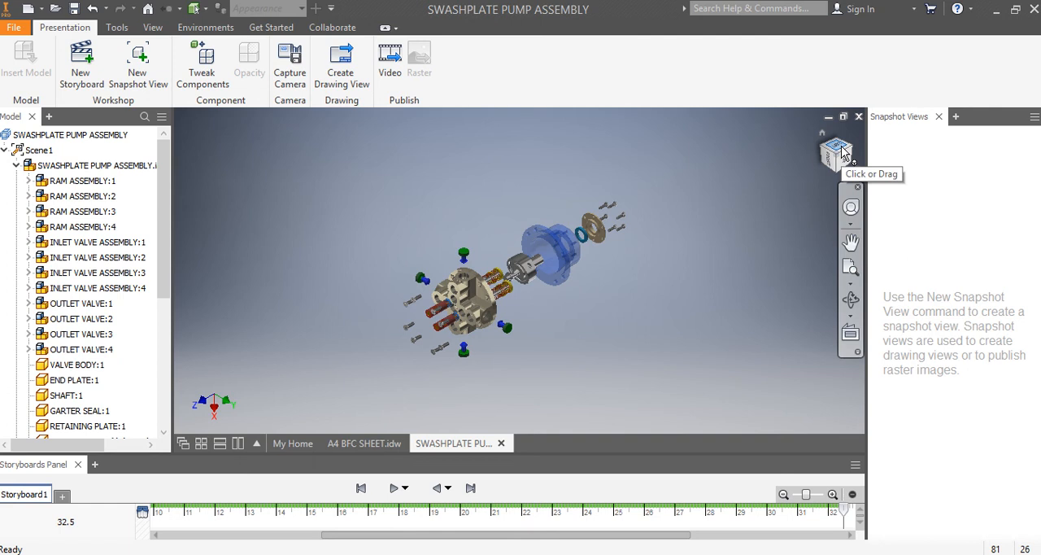
# - Compare the exploded pump assembly from opposite isometric corners to judge which orientation shows its components best
pyautogui.scroll(3, 486, 382)
pyautogui.scroll(-1, 493, 390)
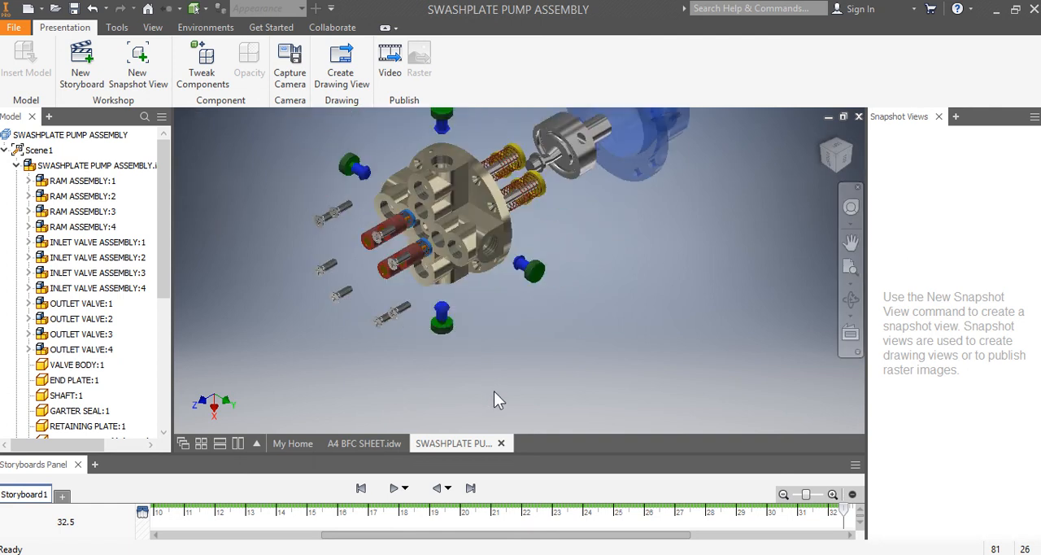
pyautogui.scroll(-2, 495, 390)
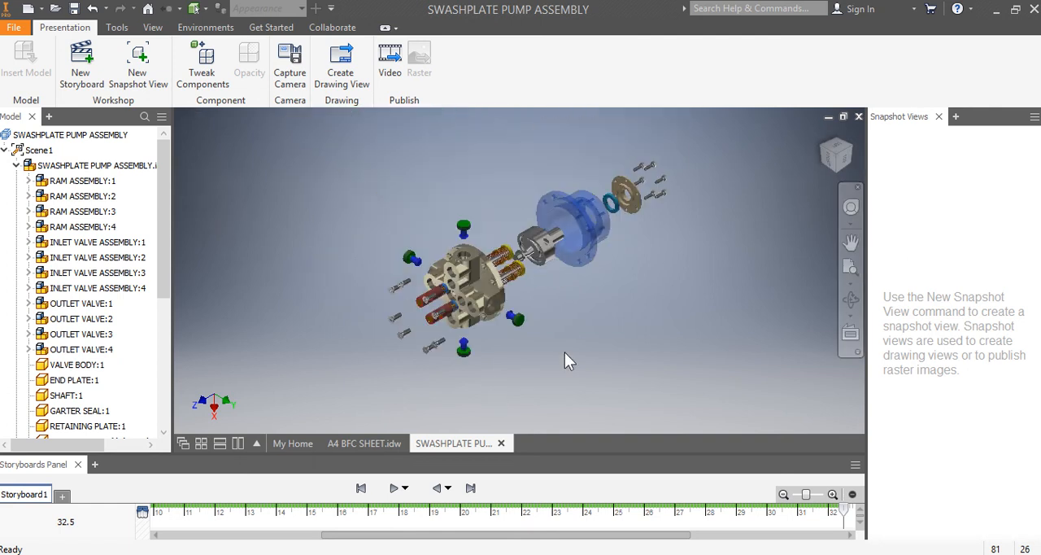
pyautogui.click(852, 155)
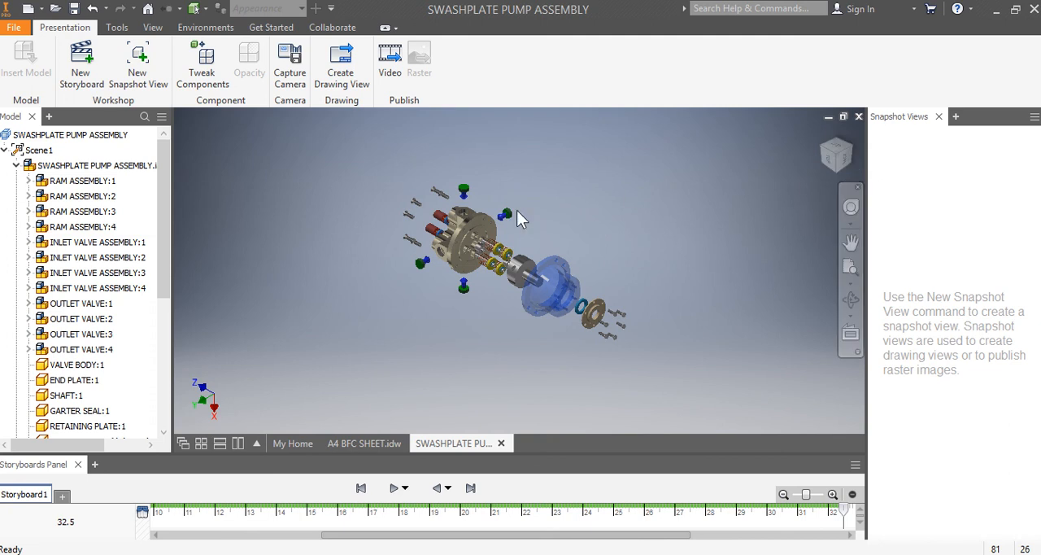
pyautogui.scroll(4, 465, 291)
pyautogui.scroll(-4, 460, 294)
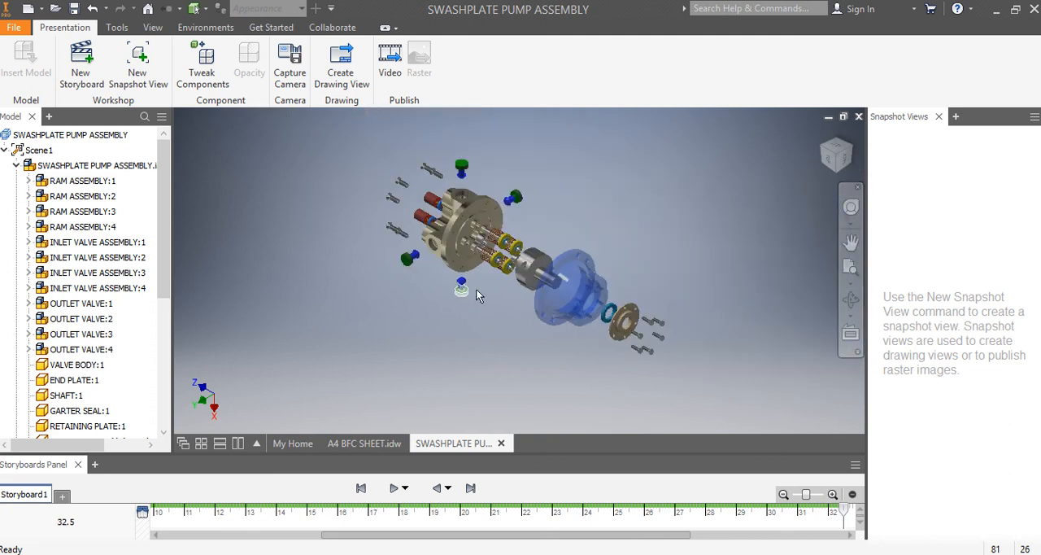
pyautogui.click(824, 151)
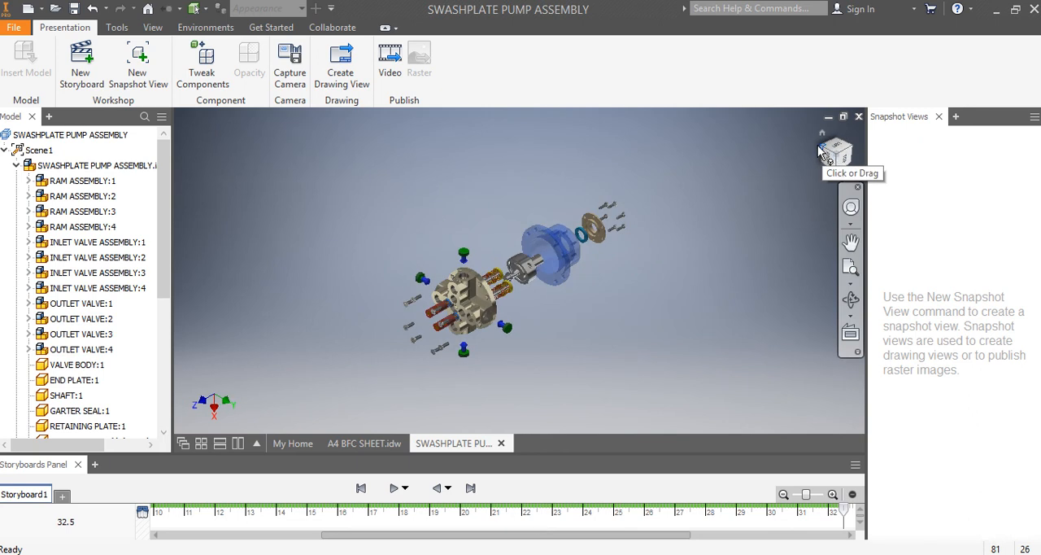
pyautogui.scroll(3, 479, 299)
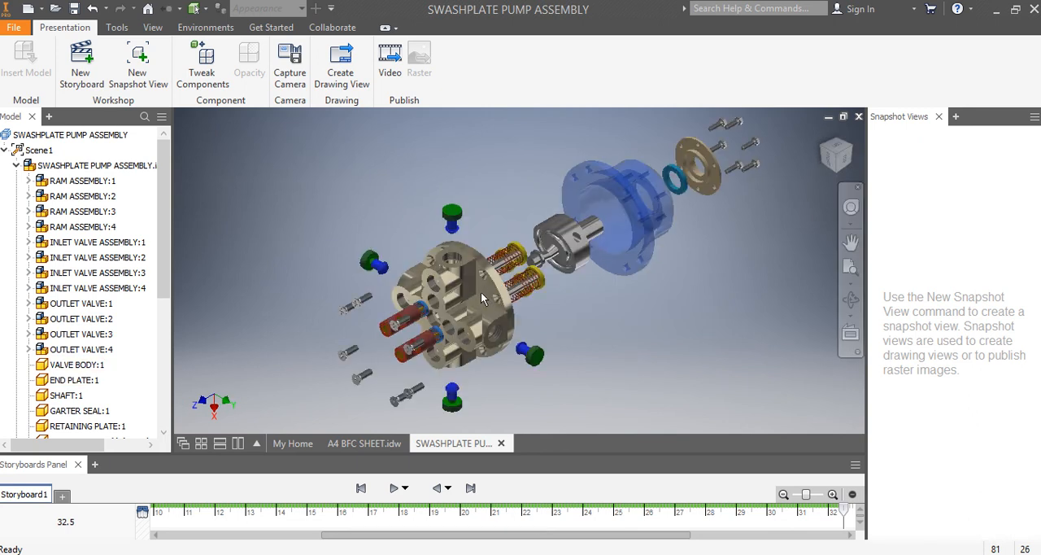
# - Create a snapshot view of the whole exploded pump in an isometric orientation with the shaft axis descending towards the end plate
pyautogui.click(854, 148)
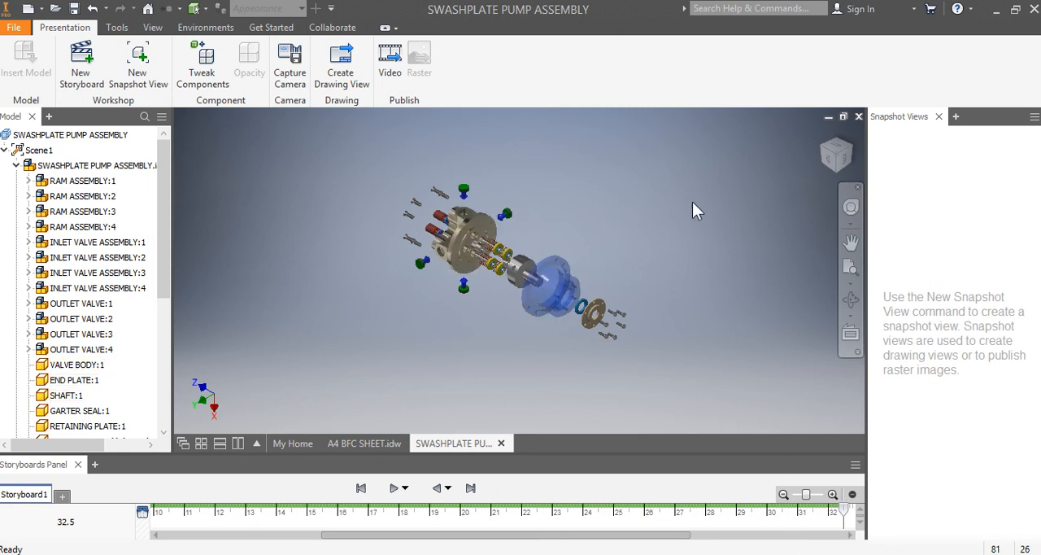
pyautogui.click(851, 265)
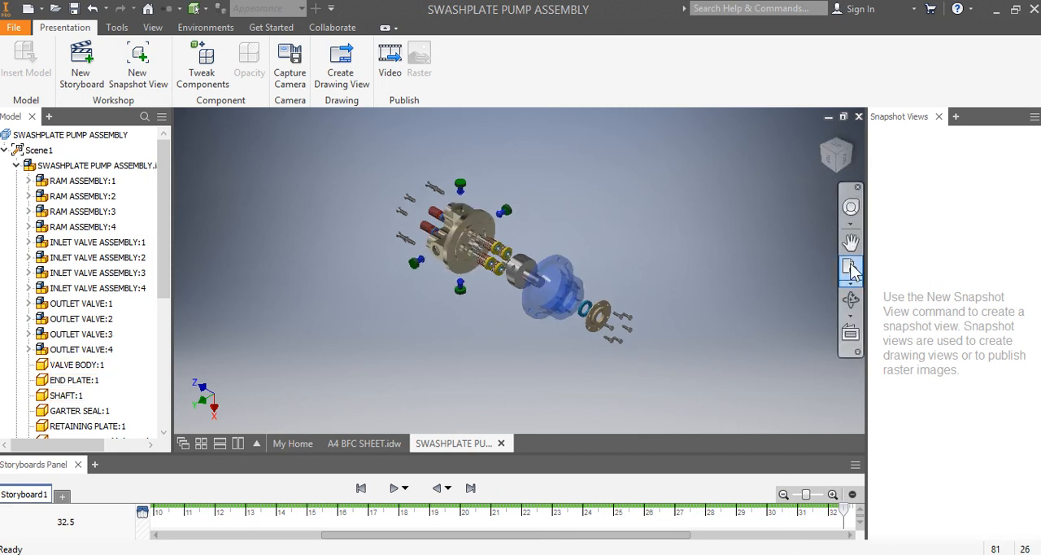
pyautogui.click(134, 76)
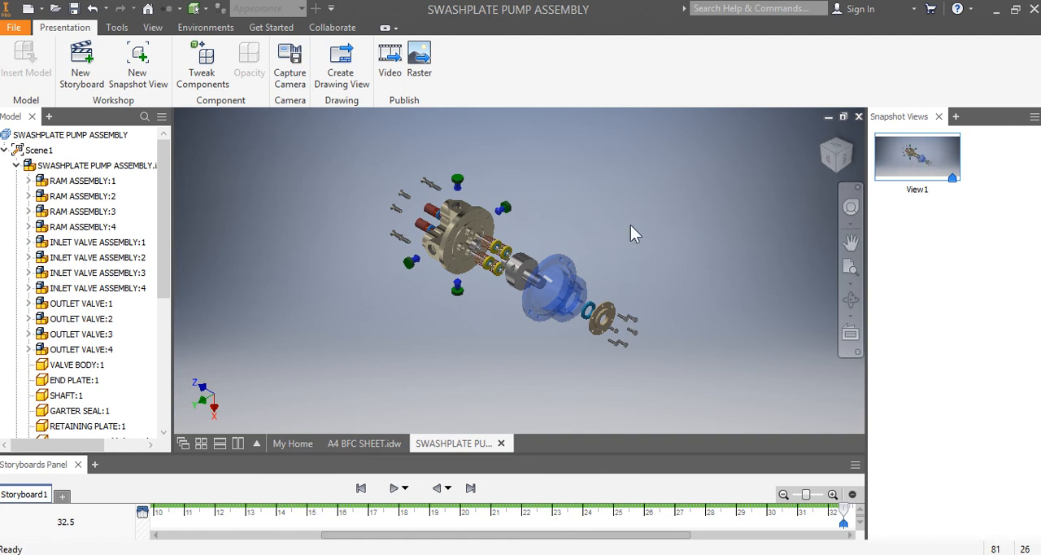
# - Save a copy of the presentation in the SWASHPLATE PUMP folder, replacing ASSEMBLY with EXPL in the file name
pyautogui.click(12, 29)
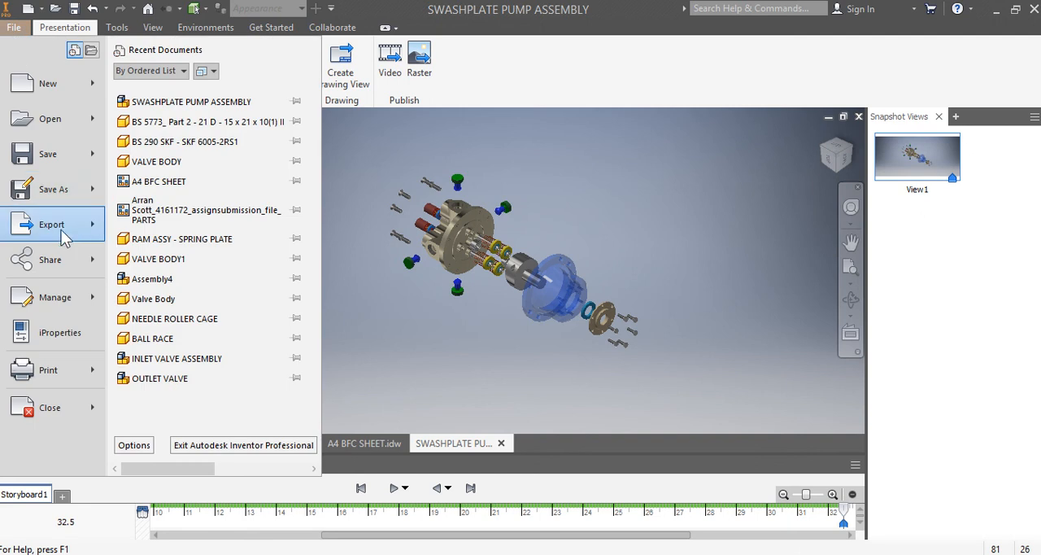
pyautogui.click(65, 197)
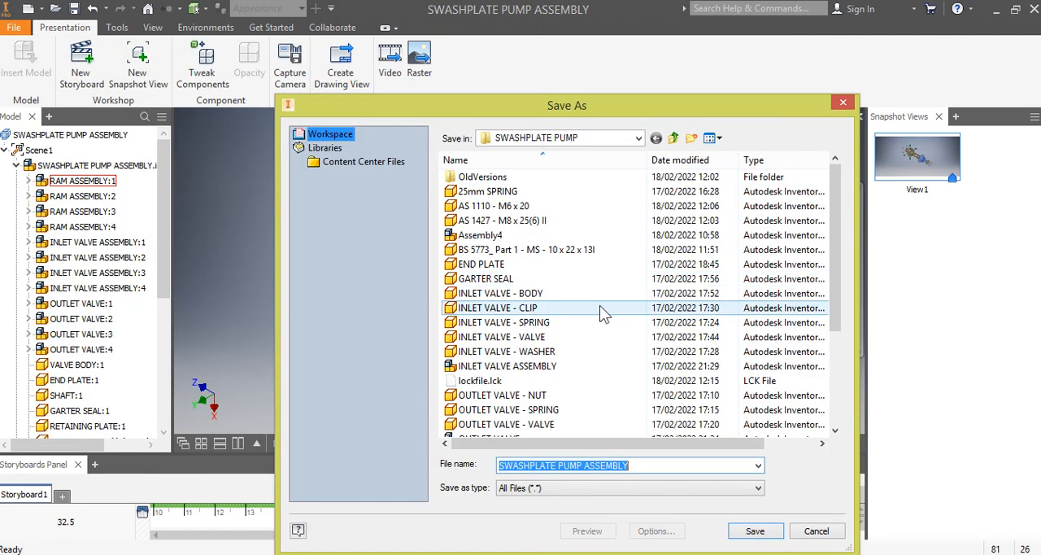
pyautogui.click(586, 466)
pyautogui.moveTo(558, 466); pyautogui.dragTo(671, 466)
pyautogui.click(590, 467)
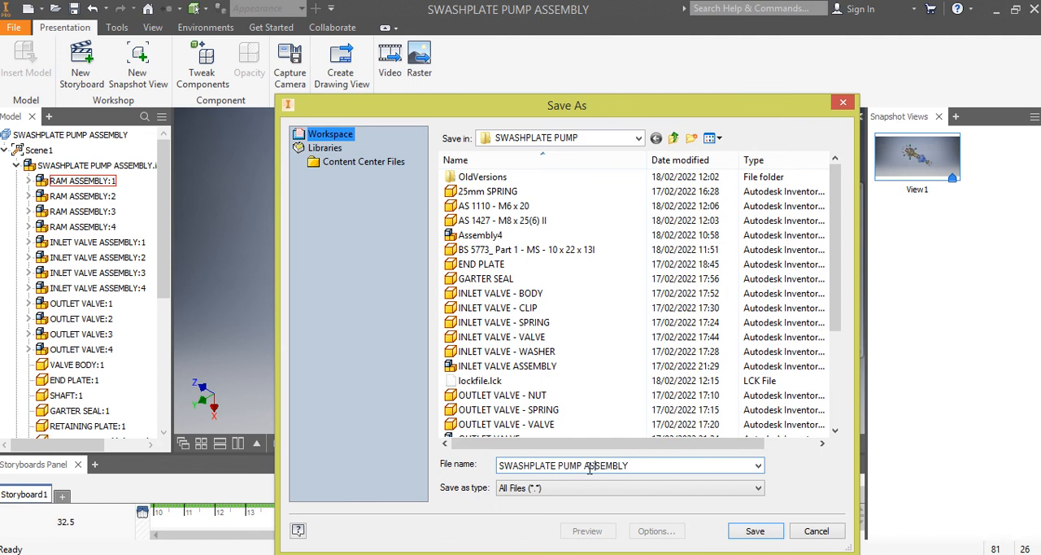
pyautogui.doubleClick(588, 467)
pyautogui.write('EXPLOSION')
pyautogui.click(764, 530)
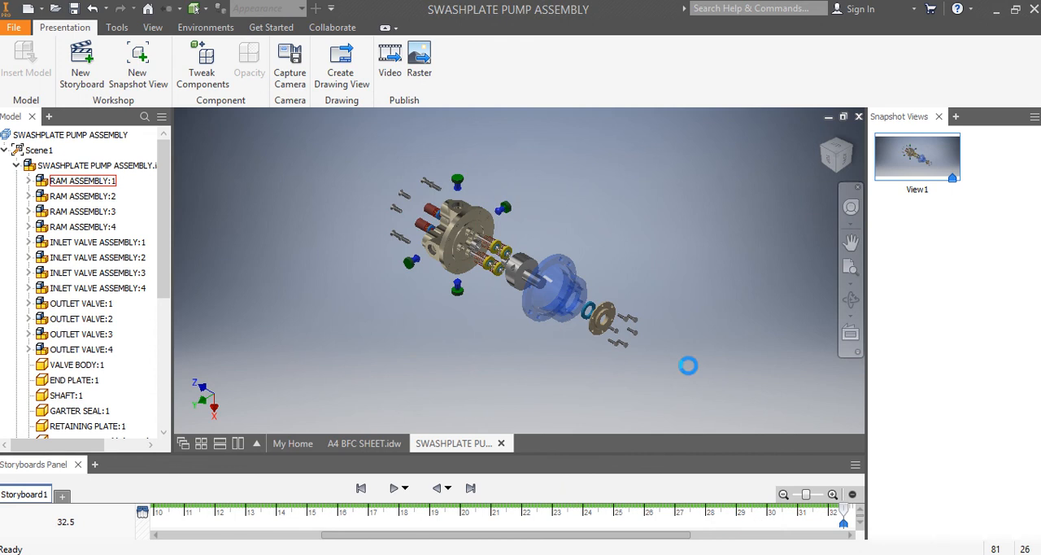